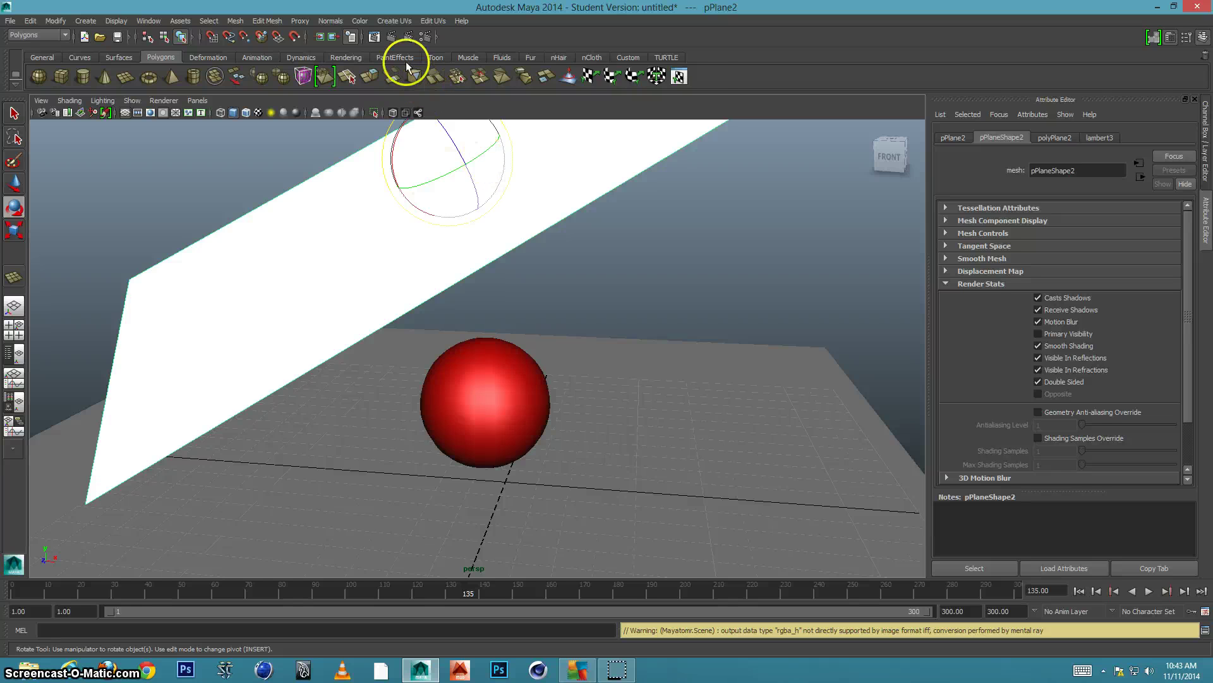
Render the current frame in mental ray to preview the red sphere on the ground plane
{"action": "left_click", "coordinate": [396, 39]}
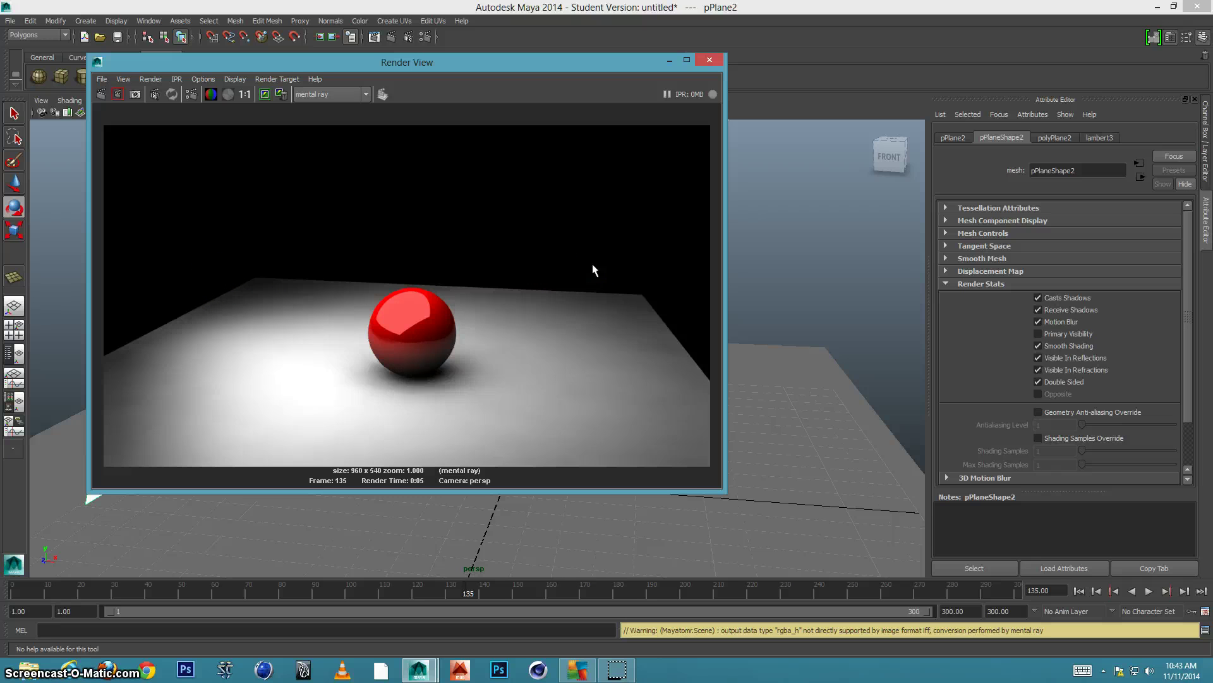
Close the Render View and delete the ground plane pPlane1
{"action": "left_click", "coordinate": [707, 60]}
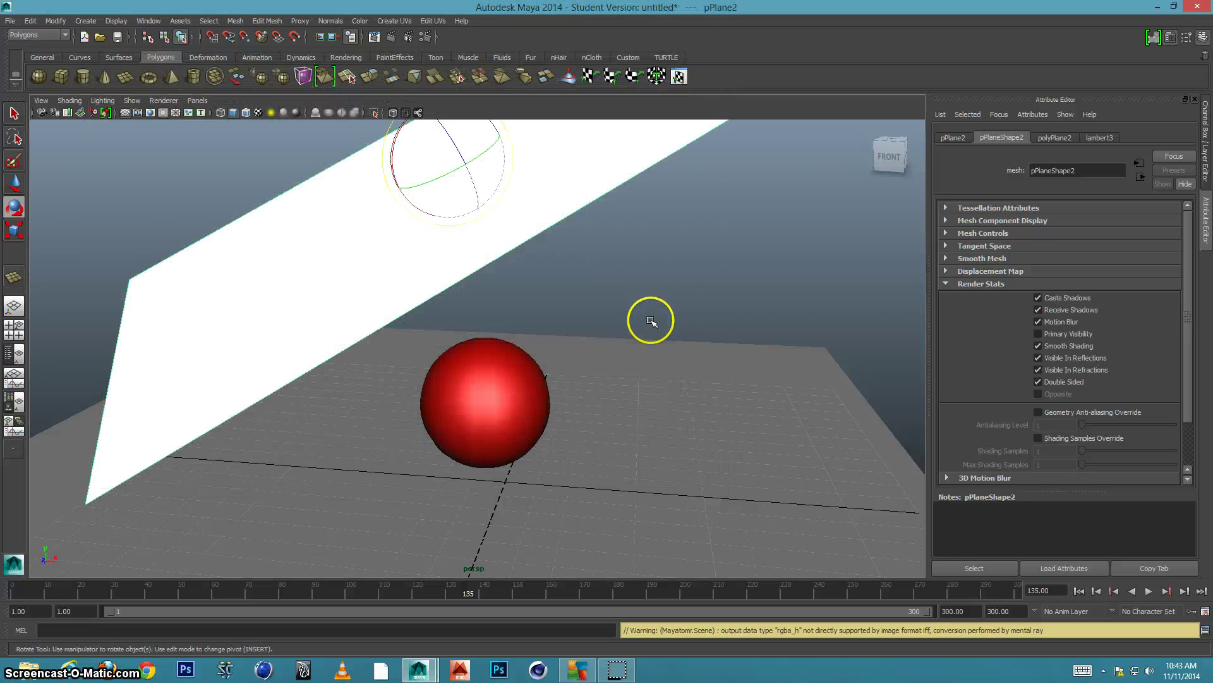
{"action": "left_click", "coordinate": [624, 382]}
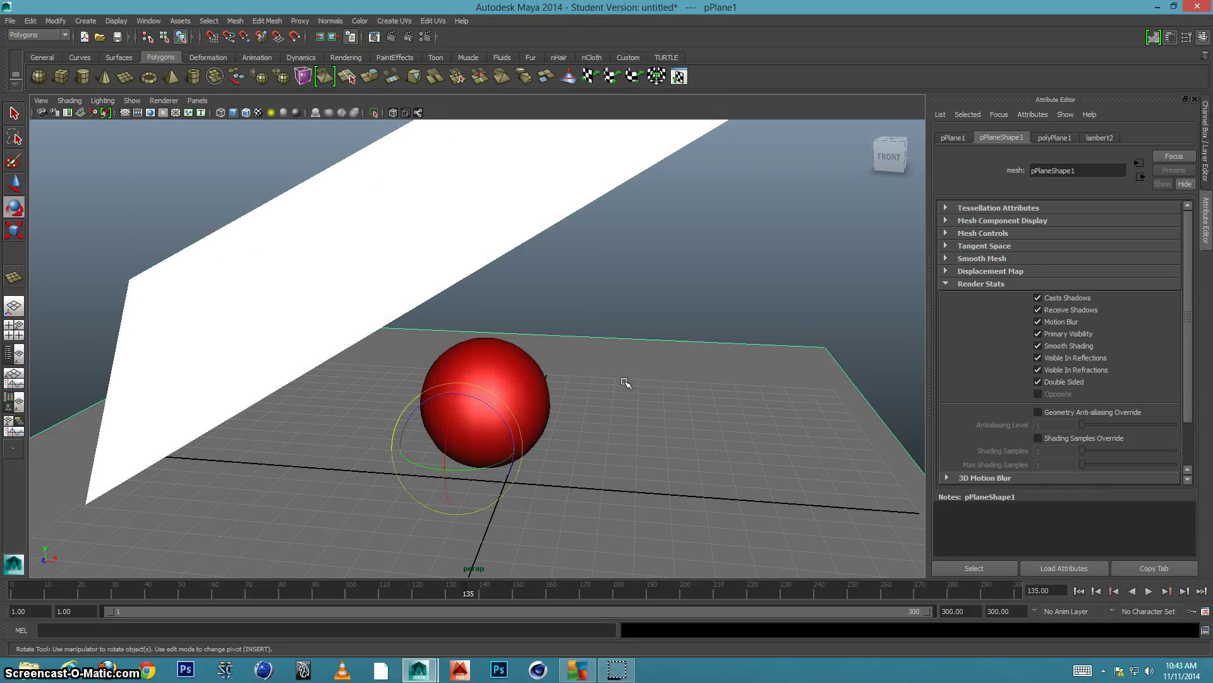
{"action": "key", "text": "Delete"}
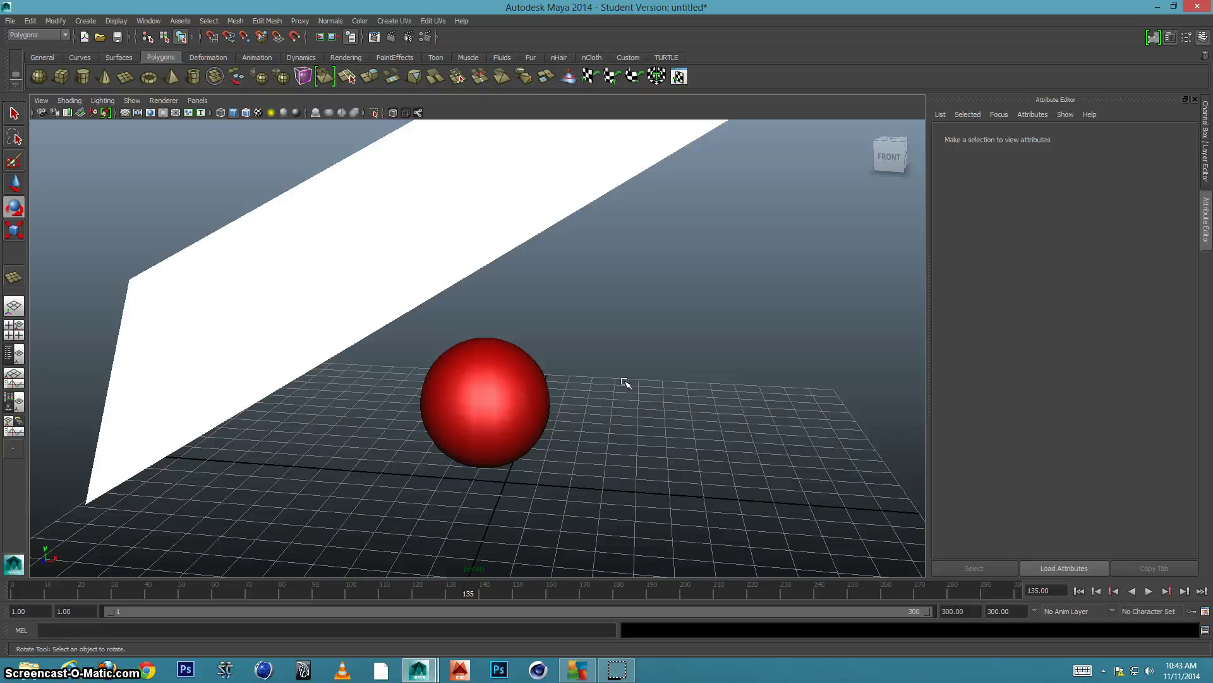
{"action": "mouse_move", "coordinate": [625, 382]}
{"action": "left_mouse_down", "text": "alt"}
{"action": "mouse_move", "coordinate": [648, 395]}
{"action": "mouse_move", "coordinate": [620, 396]}
{"action": "left_mouse_up", "text": "alt"}
Maximize the Right side view and frame the sphere and white plane in it
{"action": "key", "text": "space"}
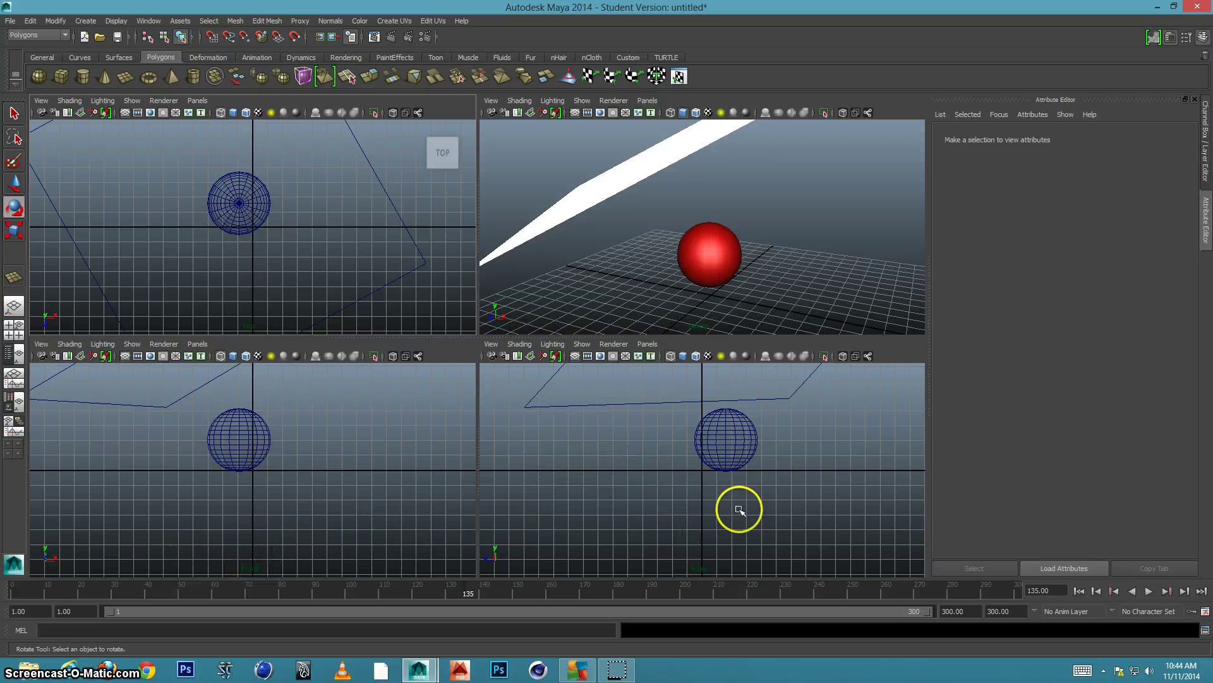
{"action": "key", "text": "space"}
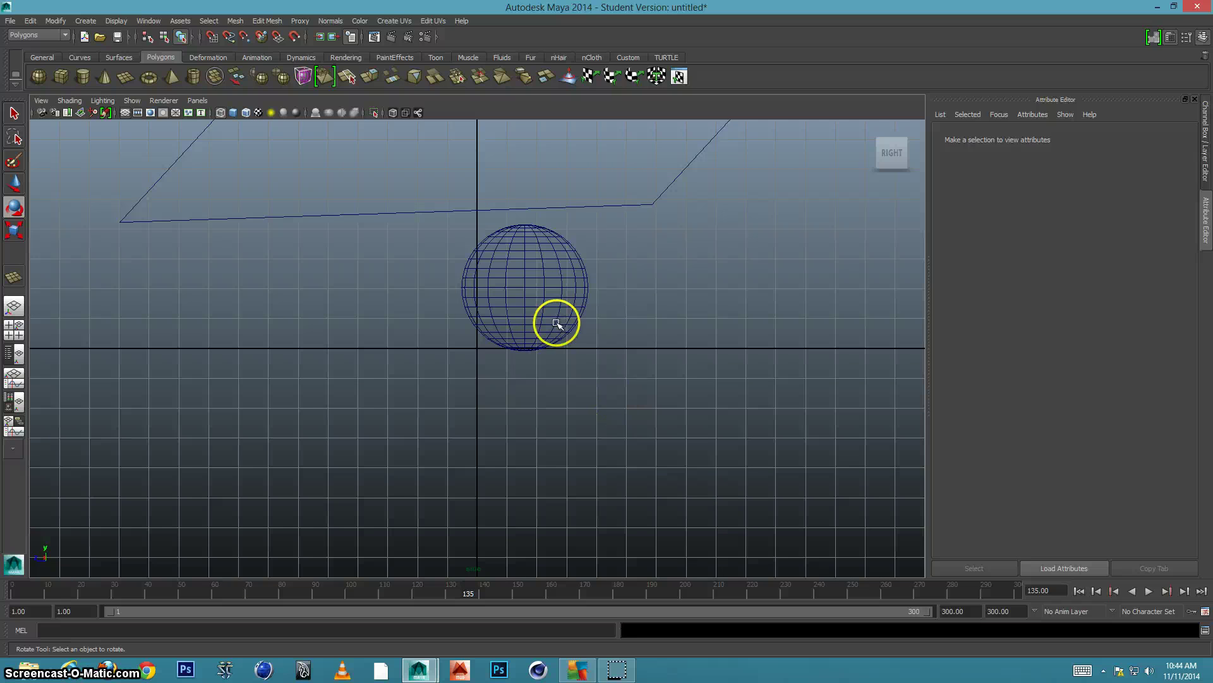
{"action": "scroll", "coordinate": [556, 323], "scroll_direction": "down", "scroll_amount": 8}
{"action": "middle_click_drag", "start_coordinate": [629, 304], "coordinate": [627, 321], "text": "alt"}
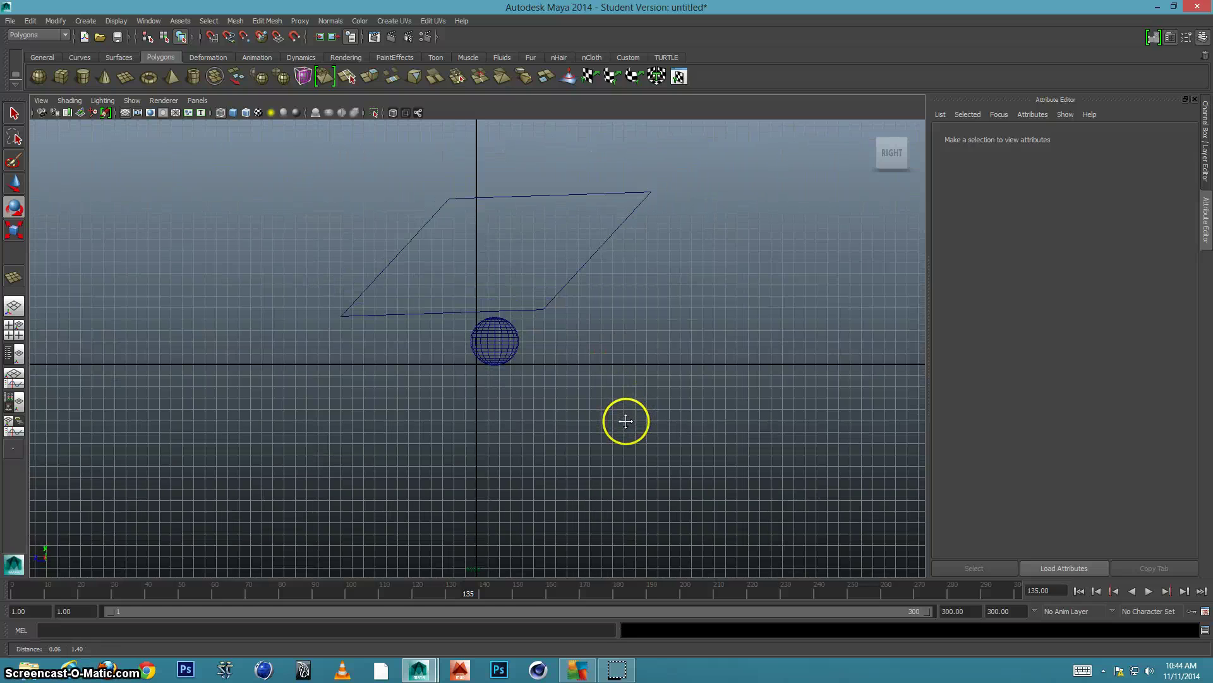
{"action": "middle_click_drag", "start_coordinate": [625, 424], "coordinate": [621, 526], "text": "alt"}
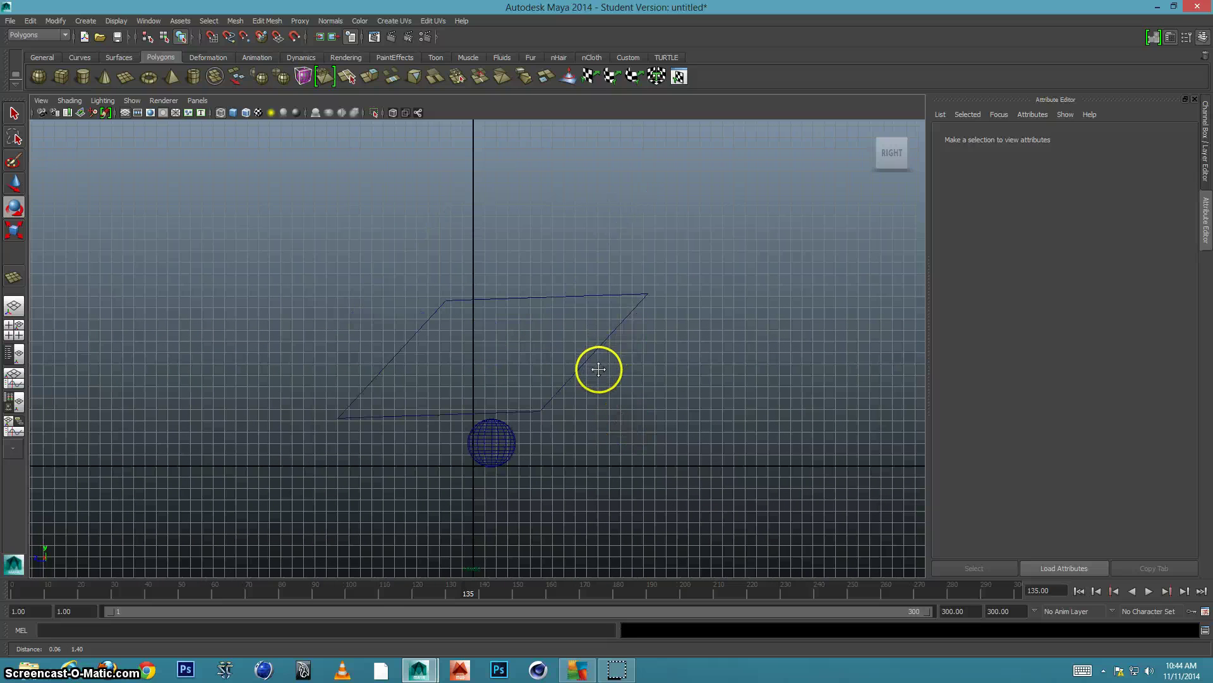
{"action": "scroll", "coordinate": [599, 366], "scroll_direction": "down", "scroll_amount": 3}
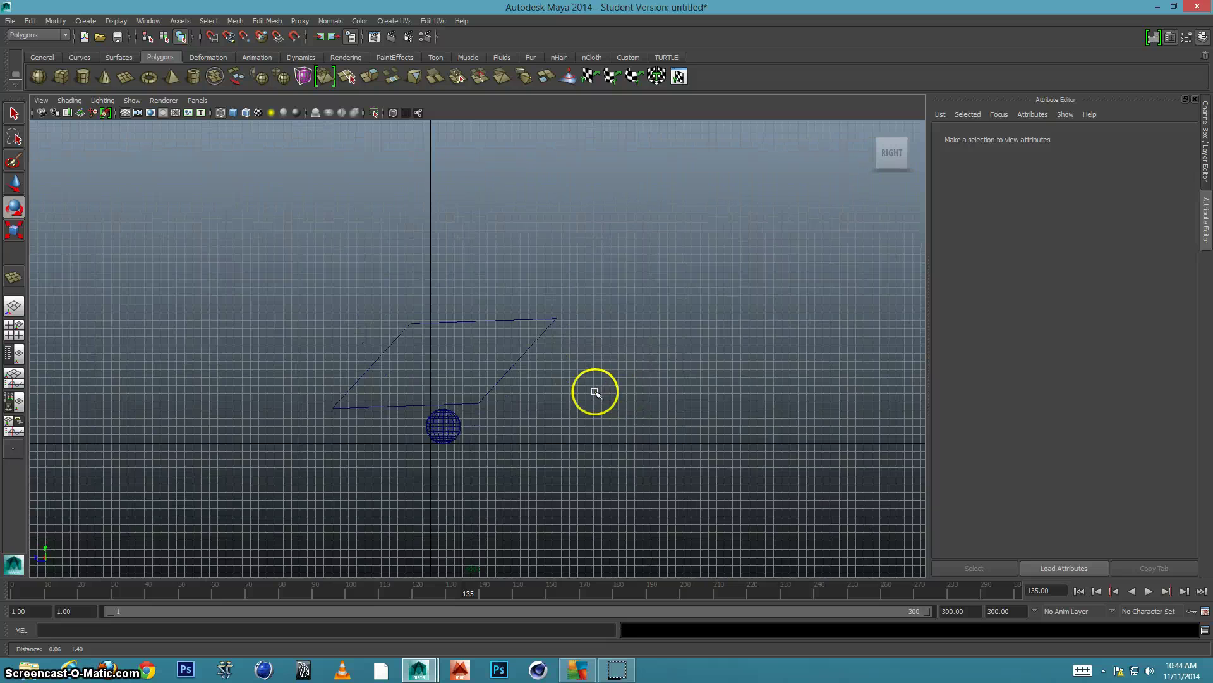
{"action": "scroll", "coordinate": [579, 390], "scroll_direction": "down", "scroll_amount": 2}
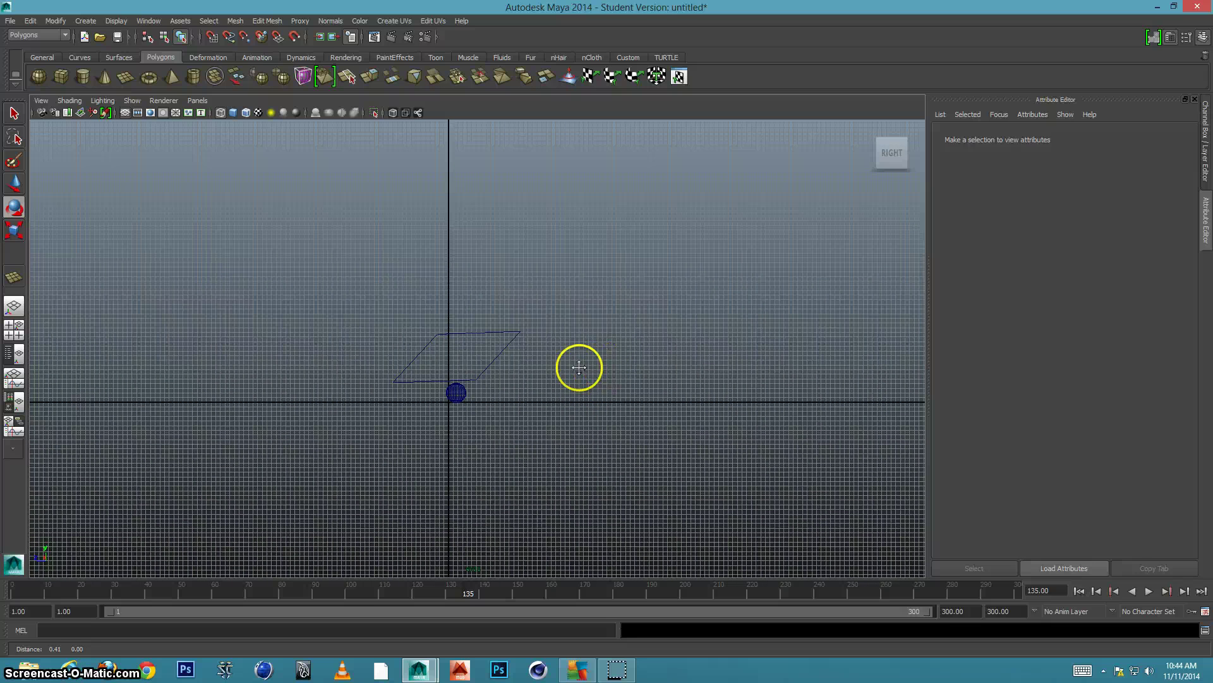
{"action": "middle_click_drag", "start_coordinate": [551, 374], "coordinate": [492, 382], "text": "alt"}
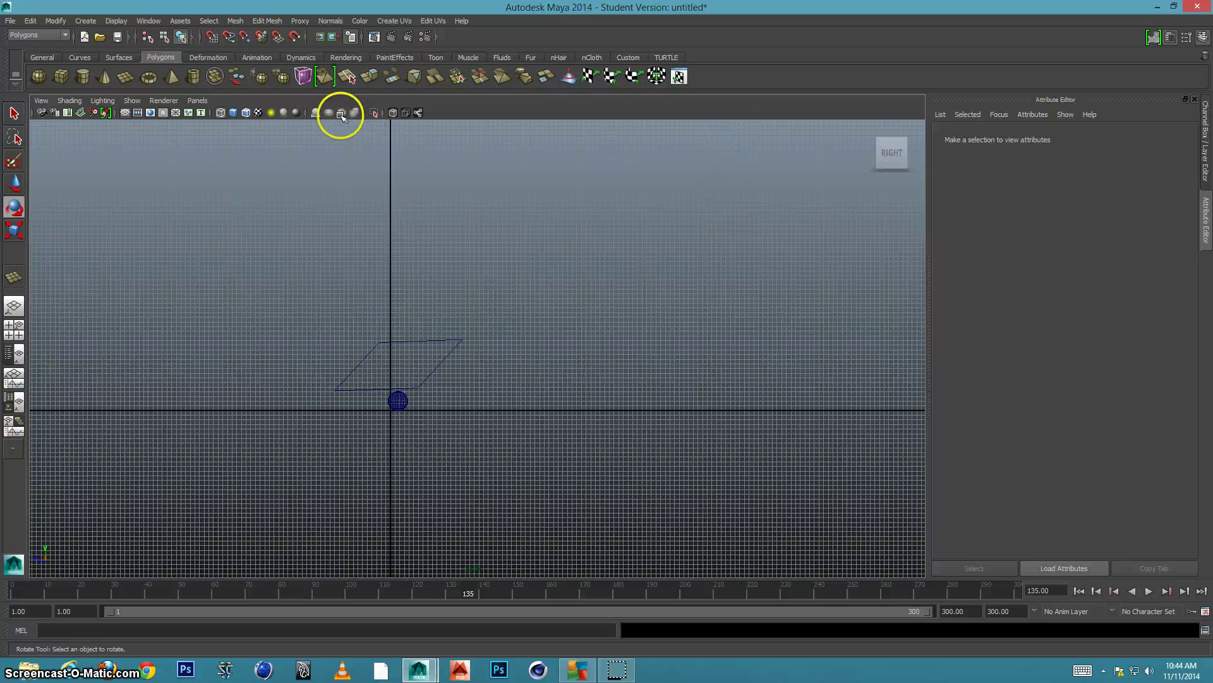
Start an EP curve with flat points along the ground line under the sphere
{"action": "left_click", "coordinate": [84, 23]}
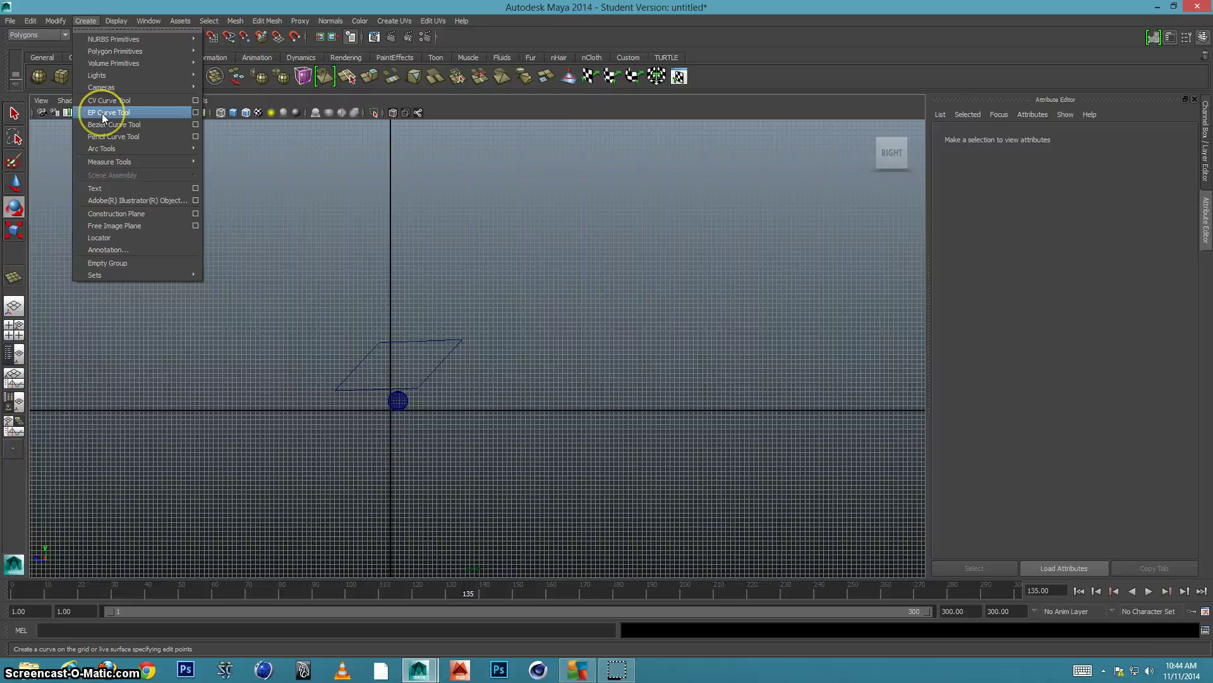
{"action": "left_click", "coordinate": [111, 113]}
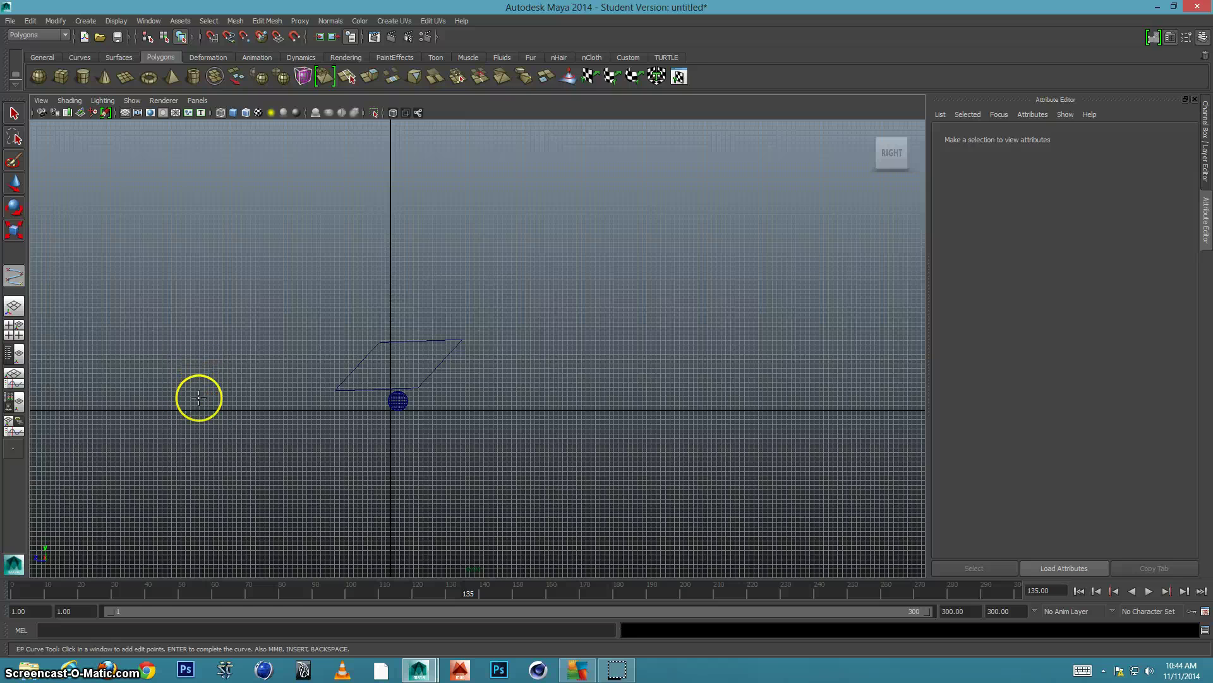
{"action": "left_click", "coordinate": [256, 409]}
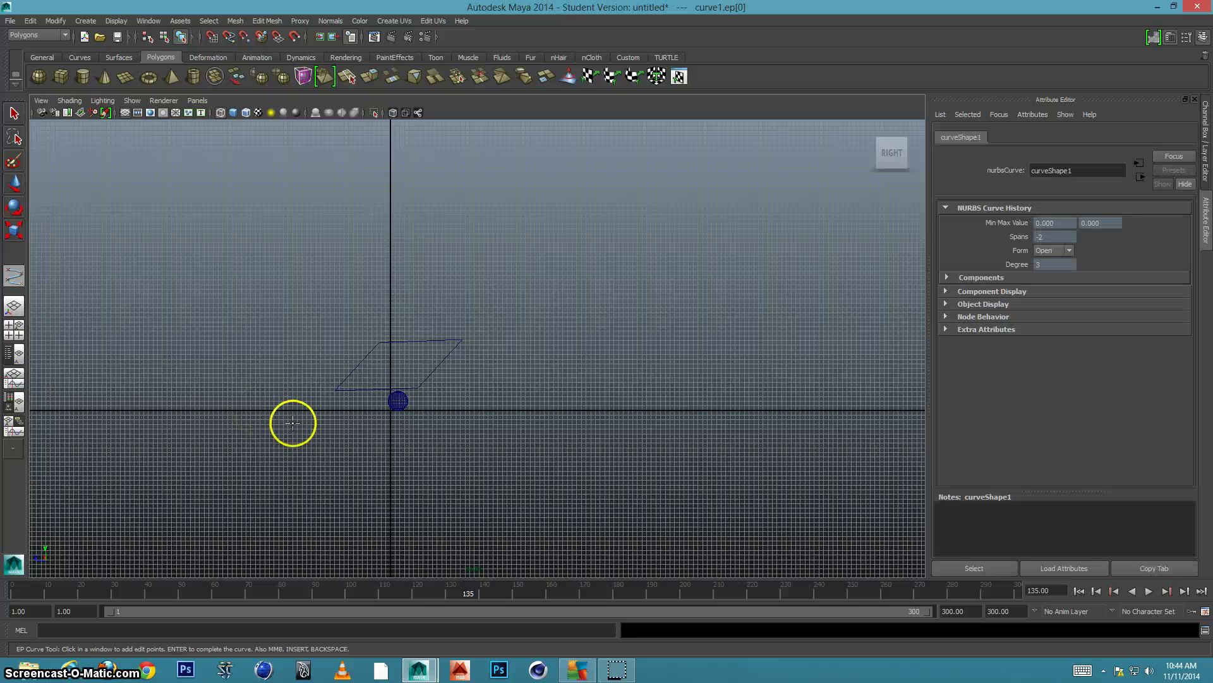
{"action": "left_click", "coordinate": [327, 410]}
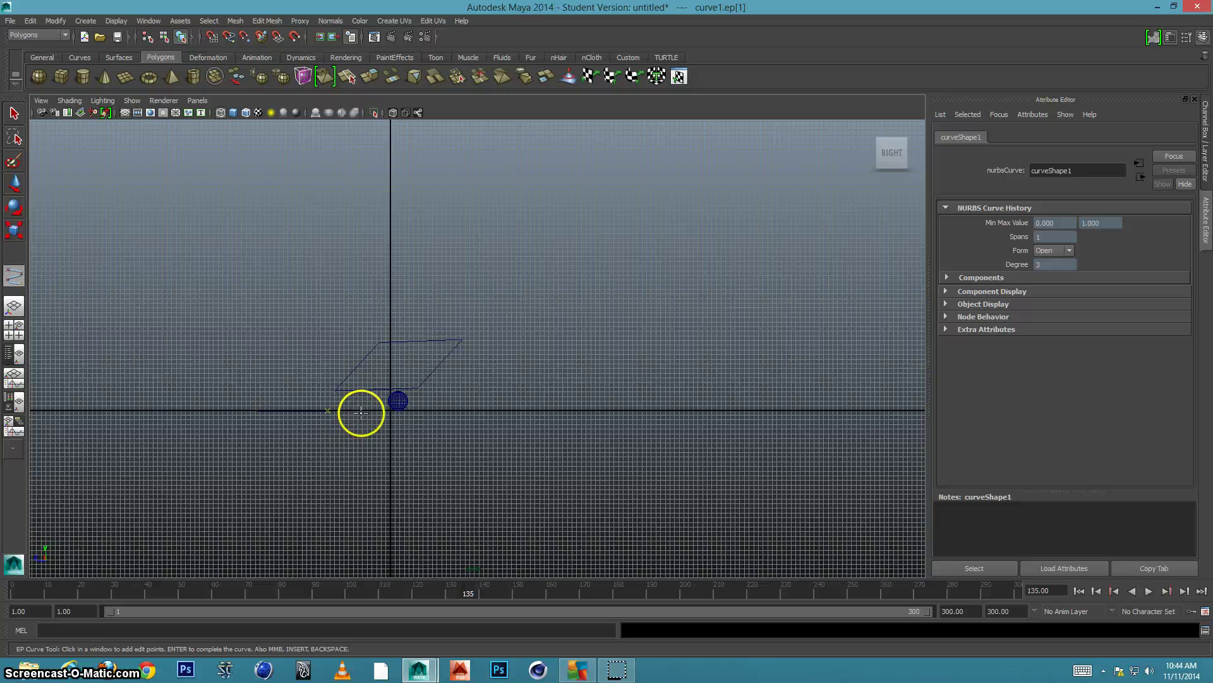
{"action": "left_click", "coordinate": [390, 410]}
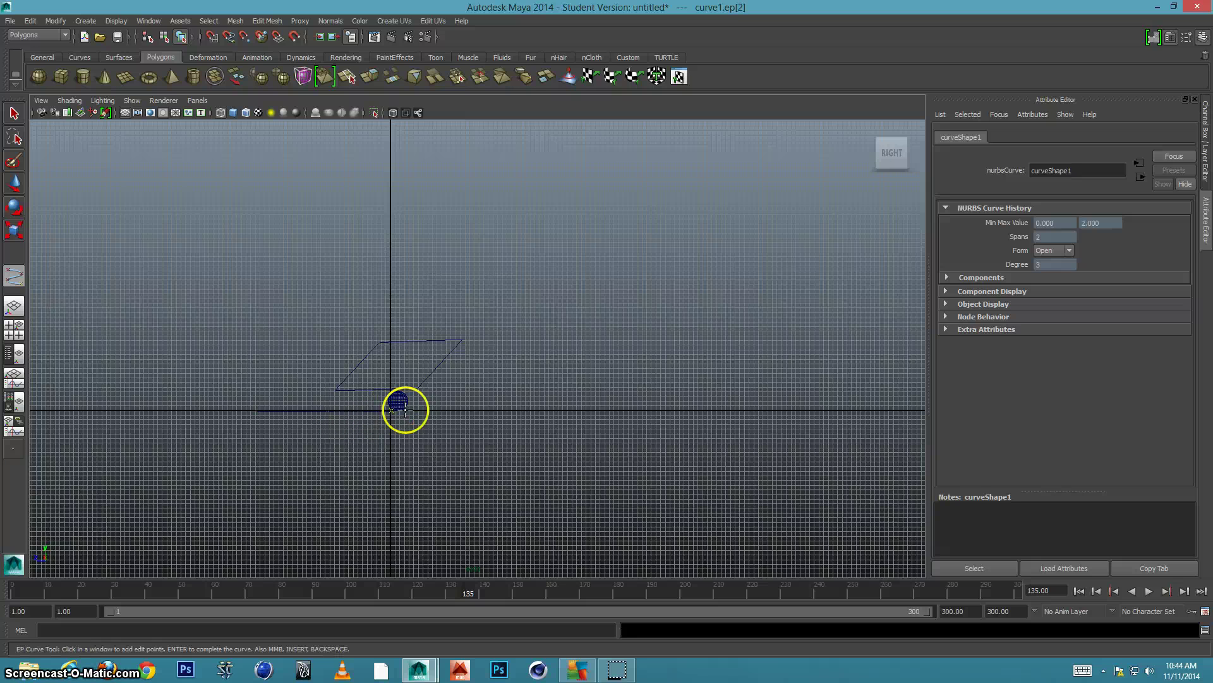
{"action": "left_click", "coordinate": [467, 410]}
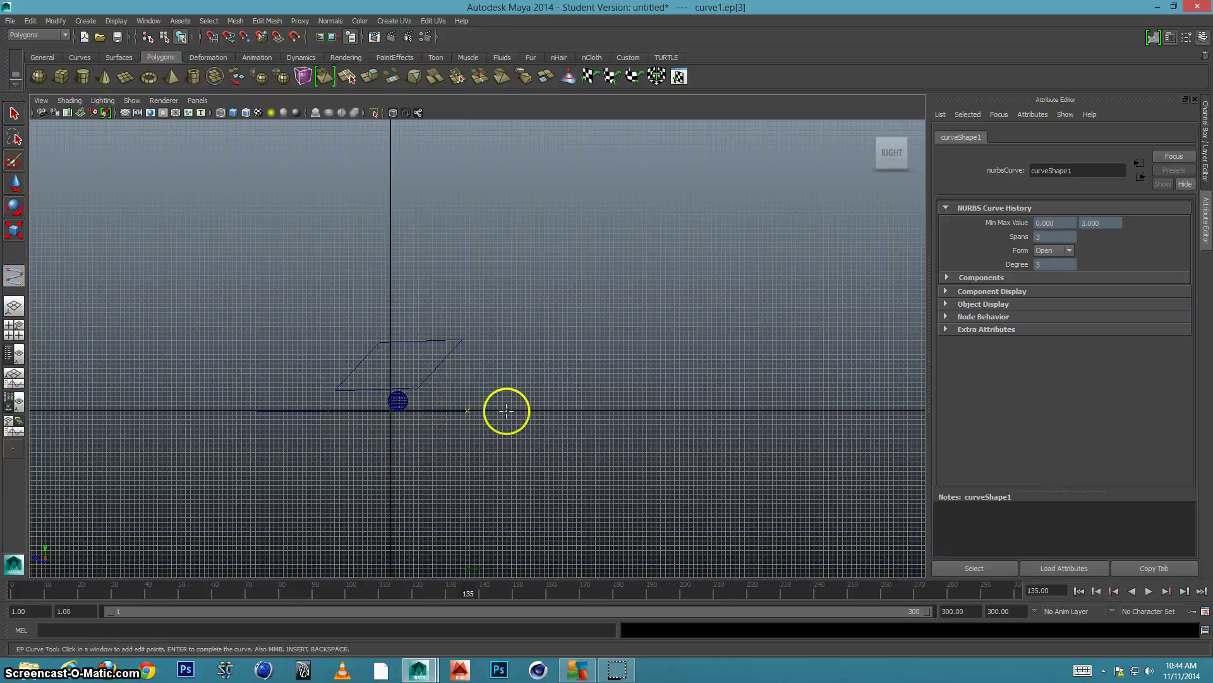
Extend the curve right, sweeping it up into a tall vertical wall, and finish it
{"action": "left_click", "coordinate": [570, 410]}
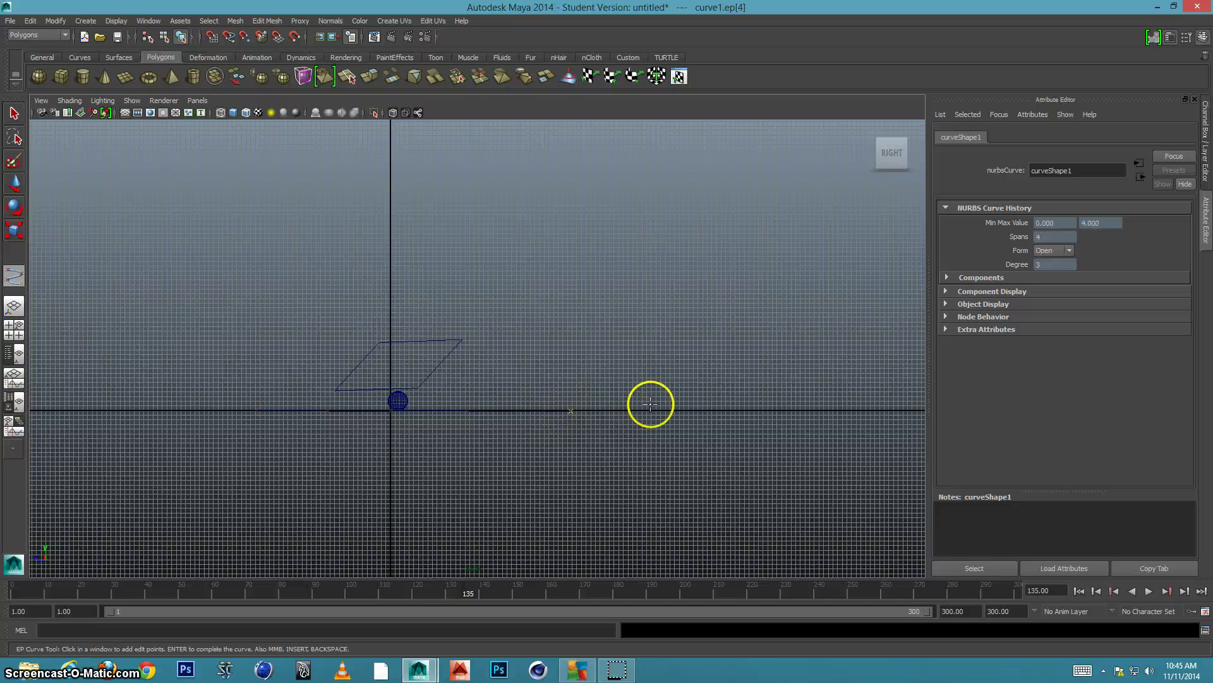
{"action": "left_click", "coordinate": [684, 385]}
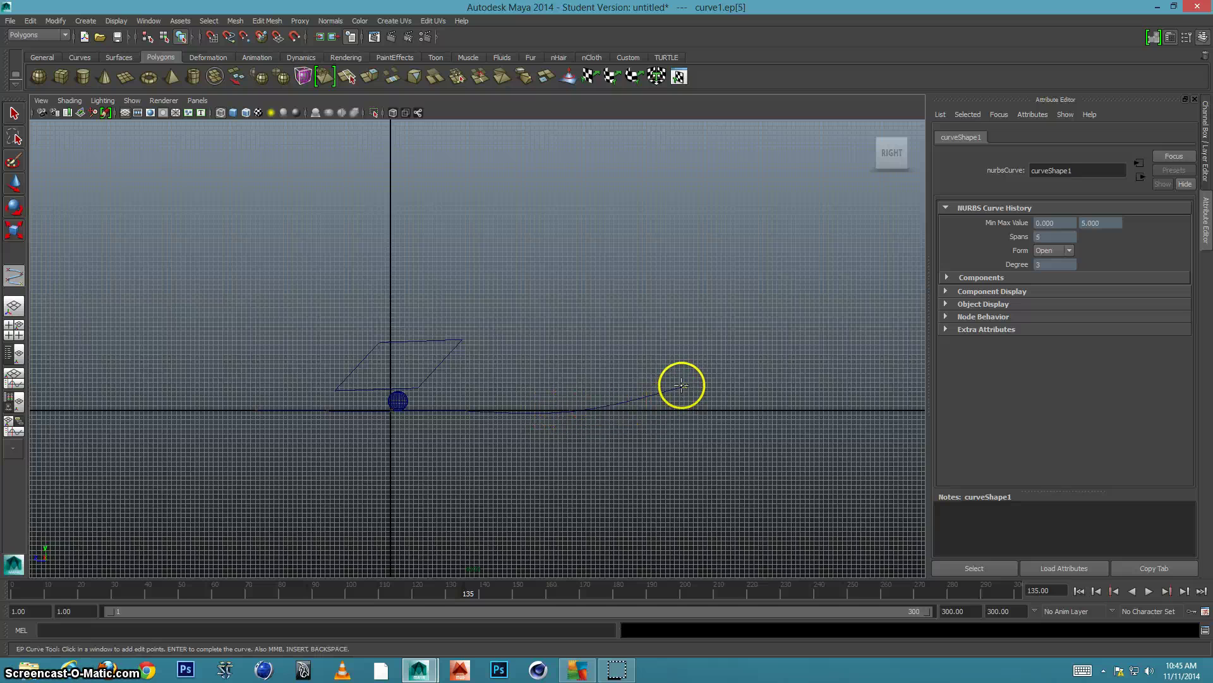
{"action": "left_click", "coordinate": [765, 324]}
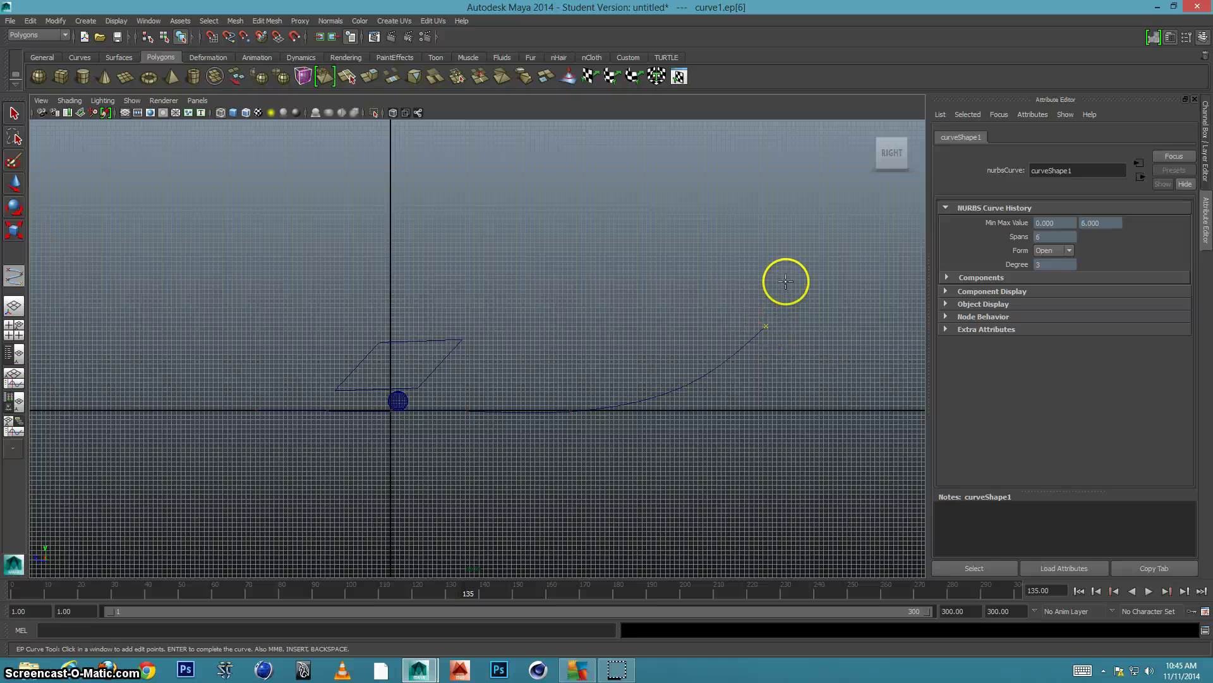
{"action": "left_click", "coordinate": [802, 225]}
{"action": "left_click", "coordinate": [807, 125]}
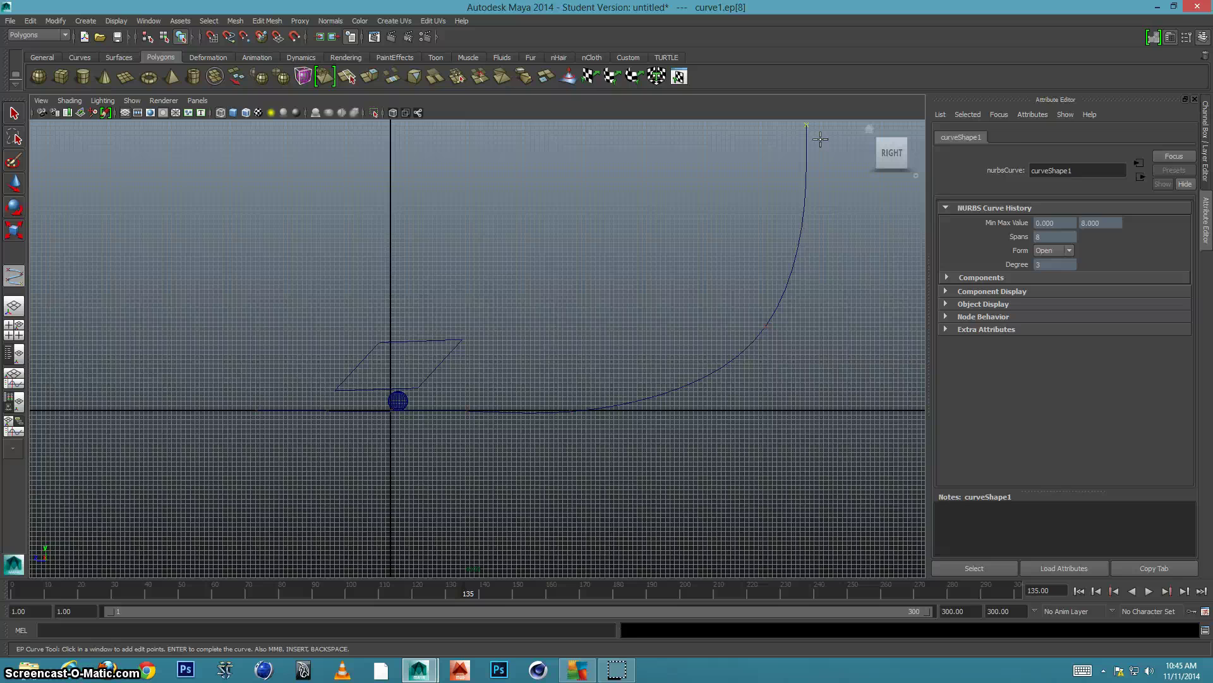
{"action": "key", "text": "e"}
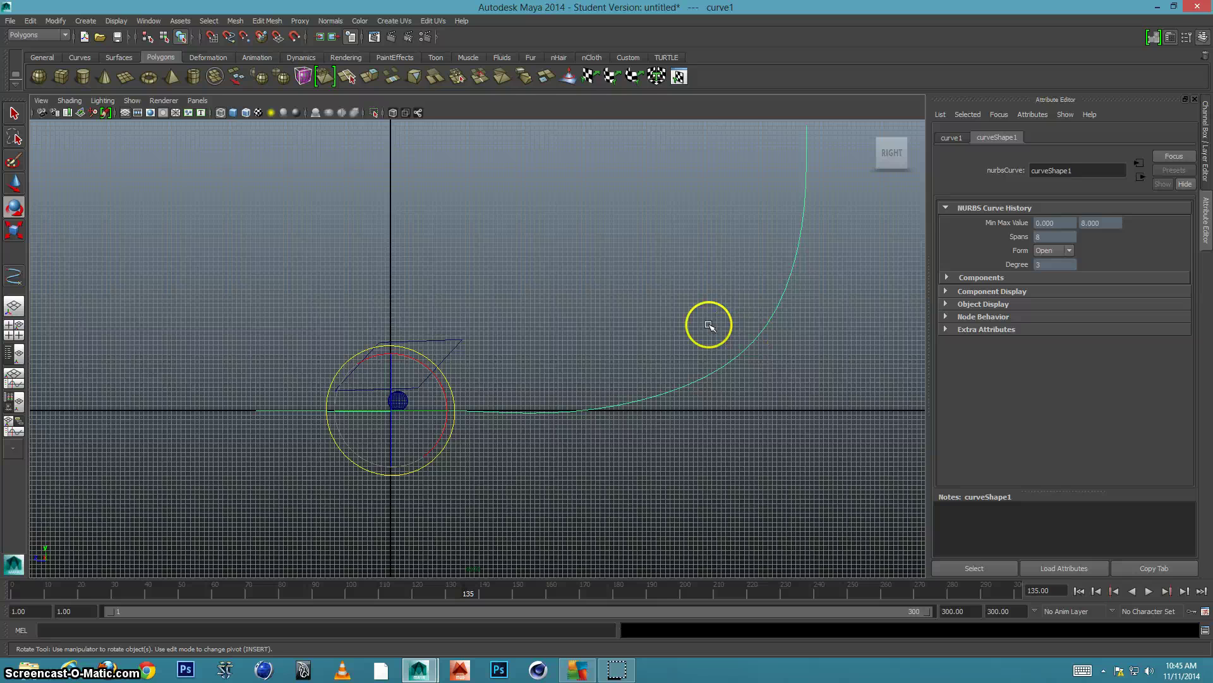
In the perspective view, move curve1 left along X to about -33.75
{"action": "key", "text": "space"}
{"action": "key", "text": "space"}
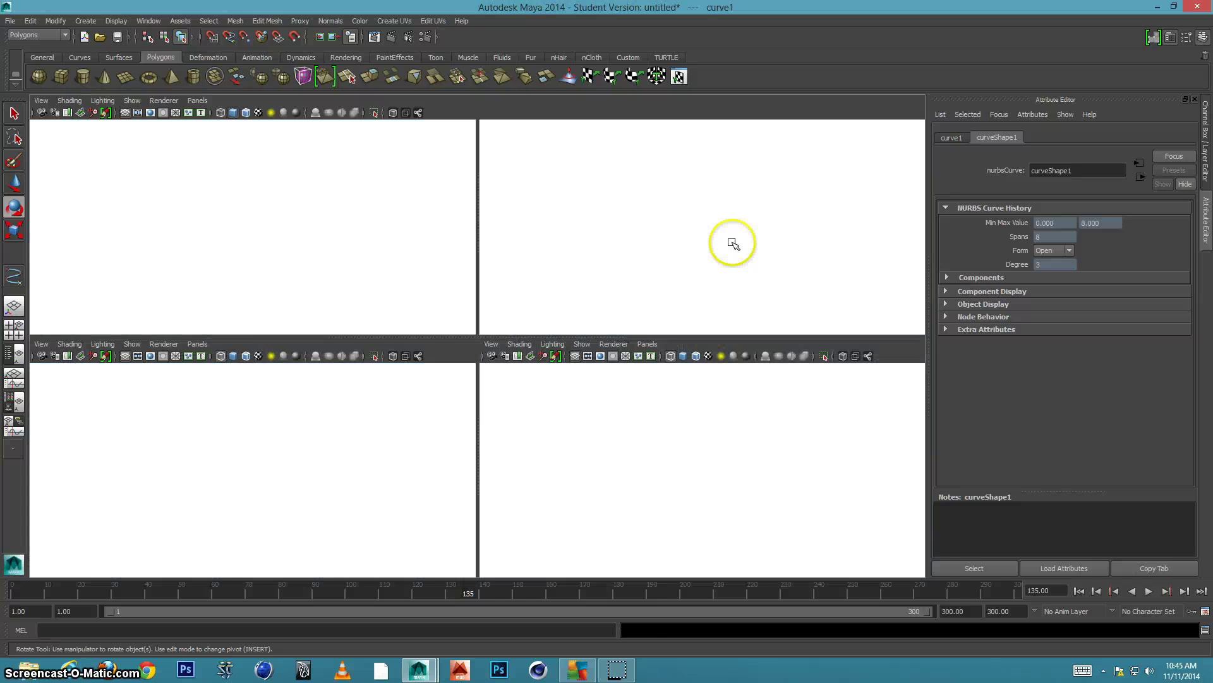
{"action": "left_click_drag", "start_coordinate": [639, 298], "coordinate": [651, 300], "text": "alt"}
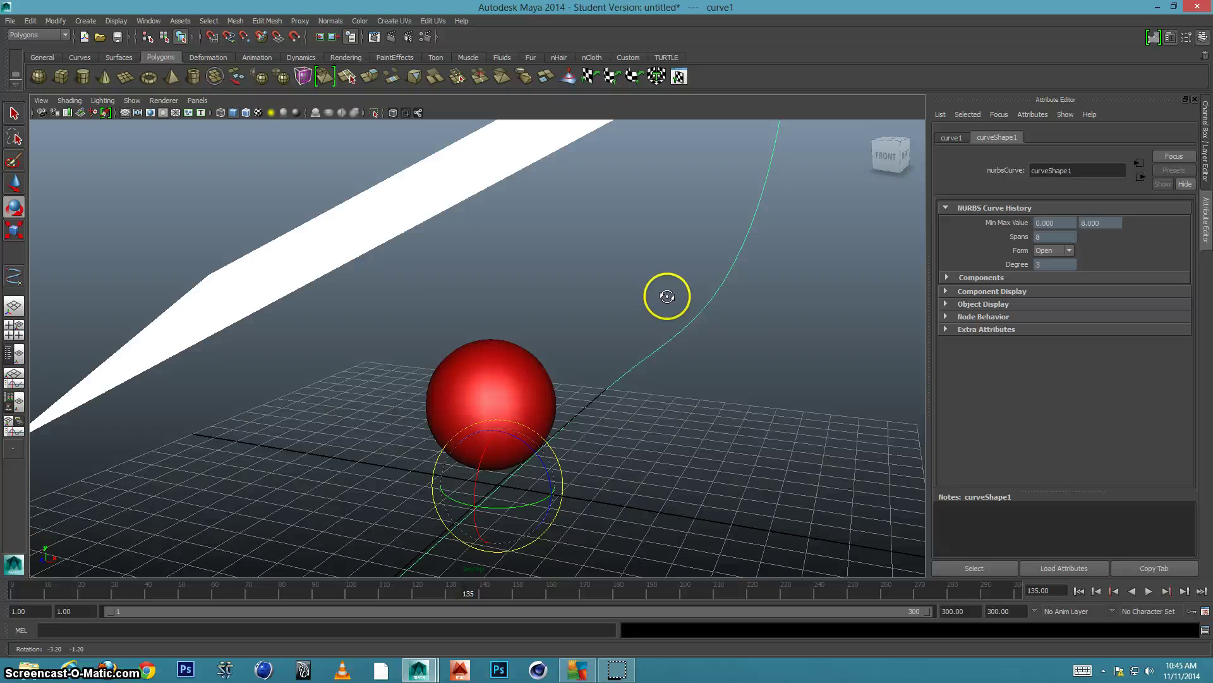
{"action": "key", "text": "alt+Home"}
{"action": "key", "text": "alt"}
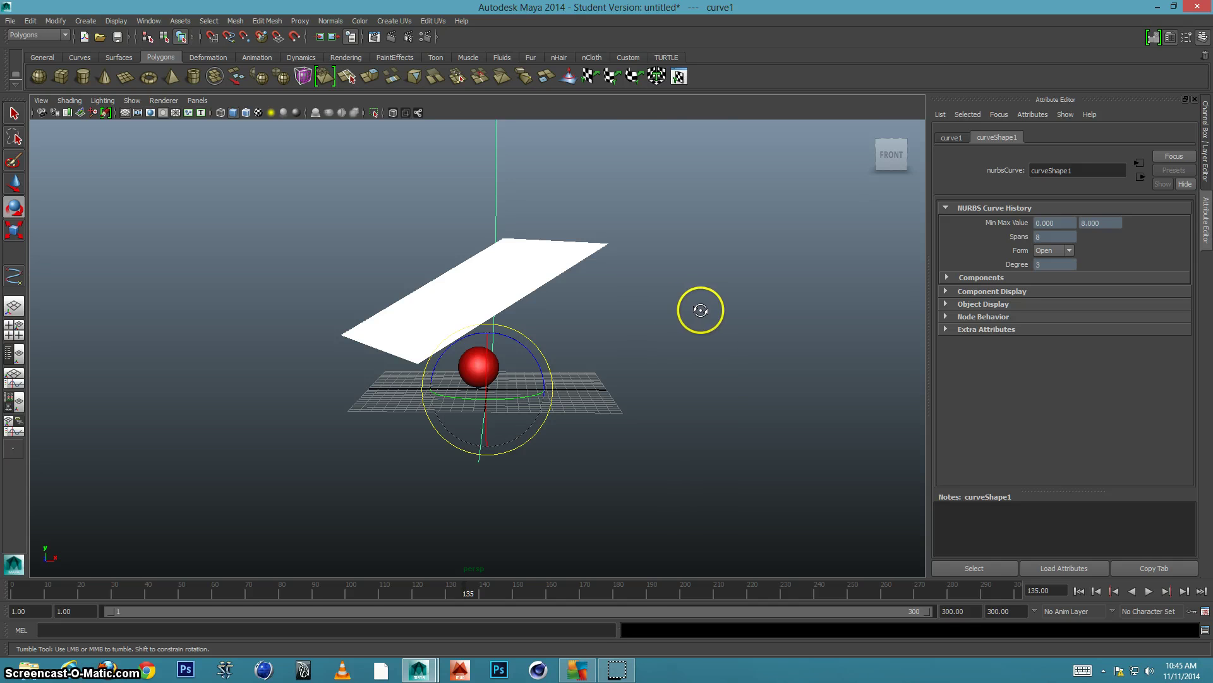
{"action": "left_click_drag", "start_coordinate": [699, 309], "coordinate": [690, 303], "text": "alt"}
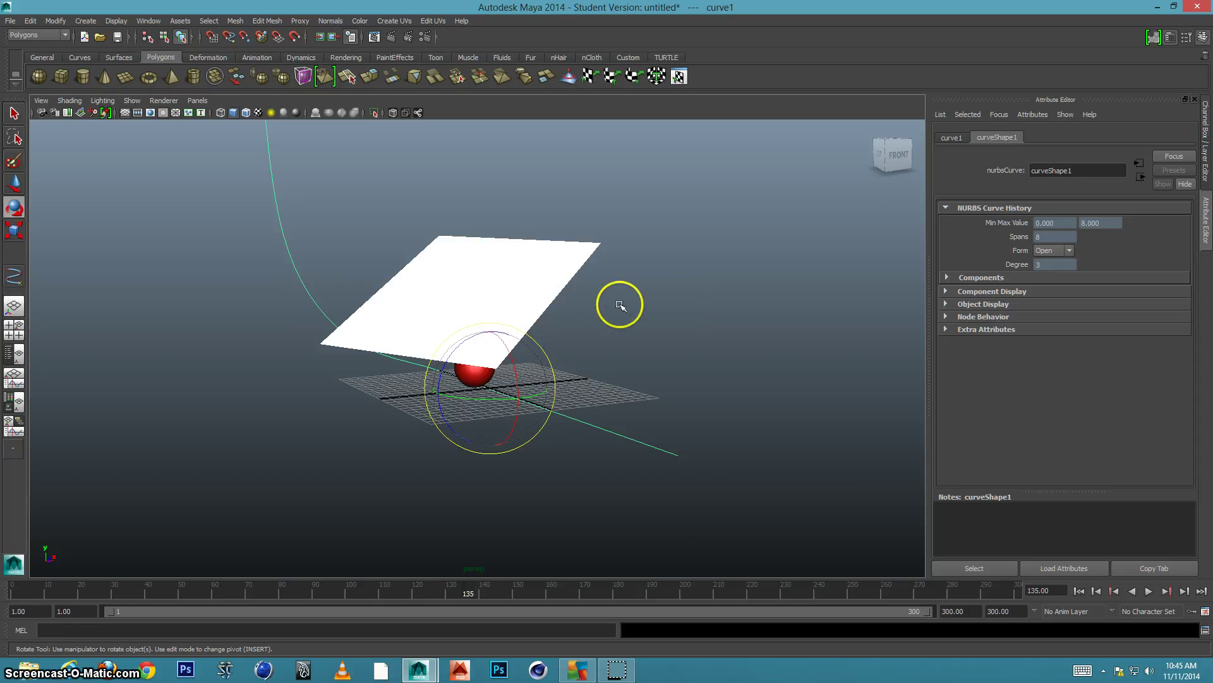
{"action": "left_click", "coordinate": [16, 184]}
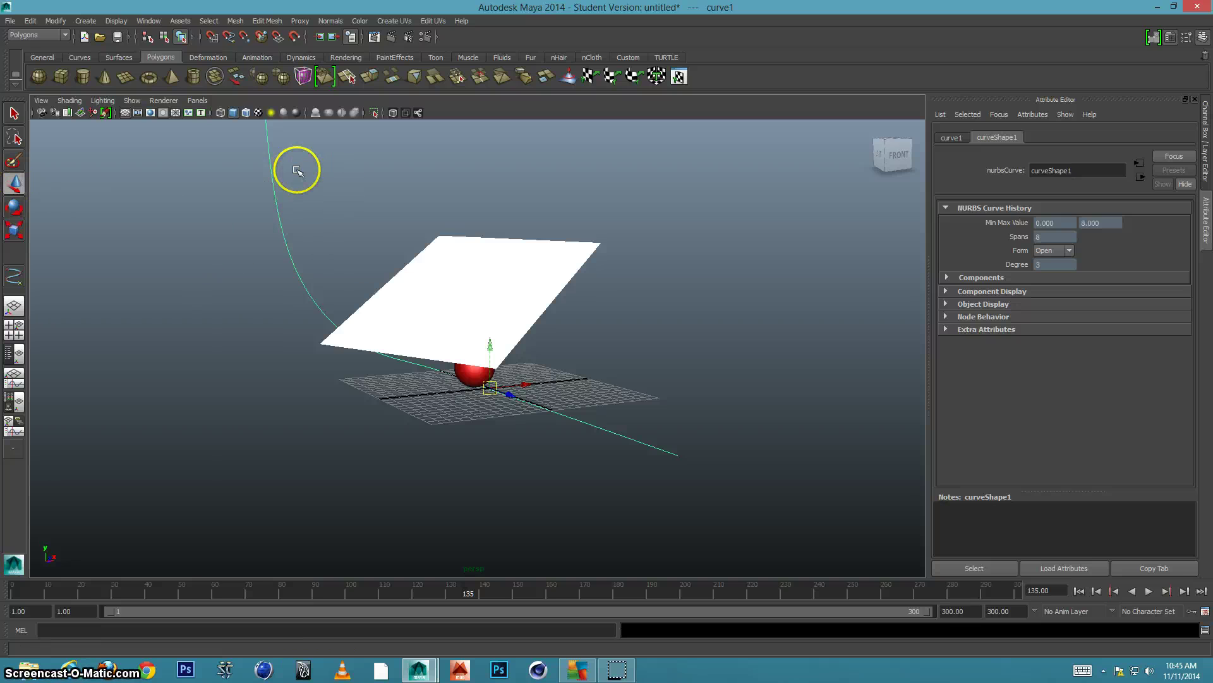
{"action": "left_click", "coordinate": [528, 383]}
{"action": "left_click_drag", "start_coordinate": [529, 383], "coordinate": [192, 415]}
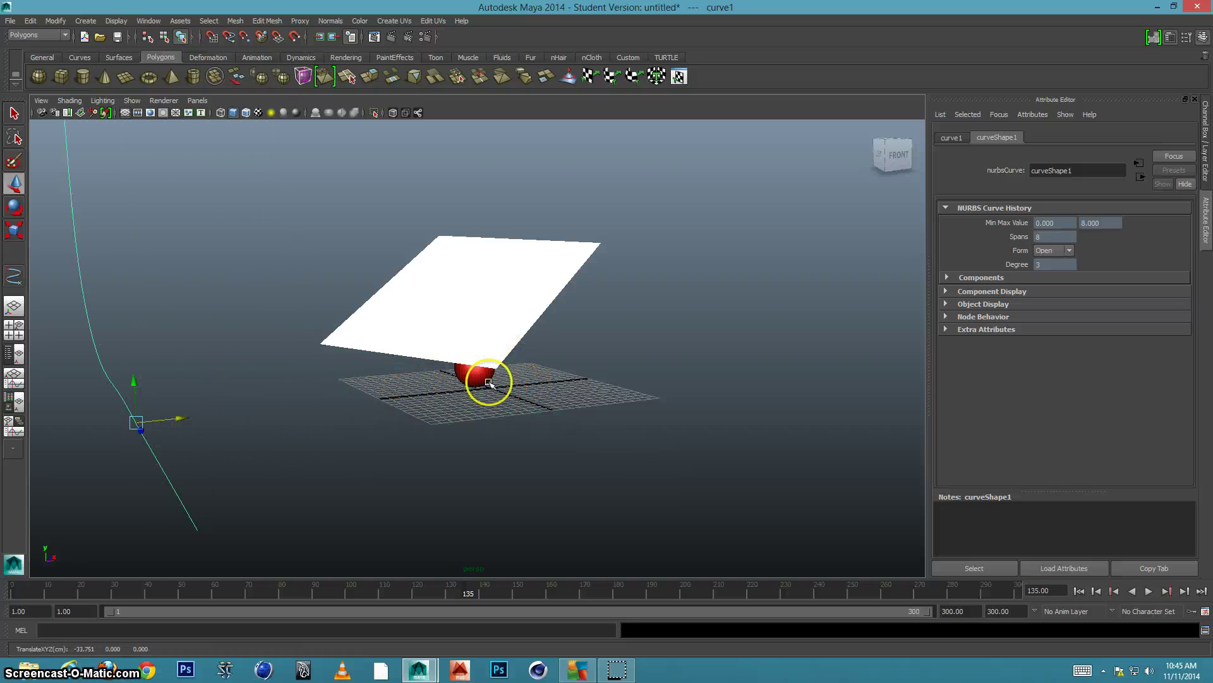
{"action": "left_click_drag", "start_coordinate": [550, 384], "coordinate": [567, 384], "text": "alt"}
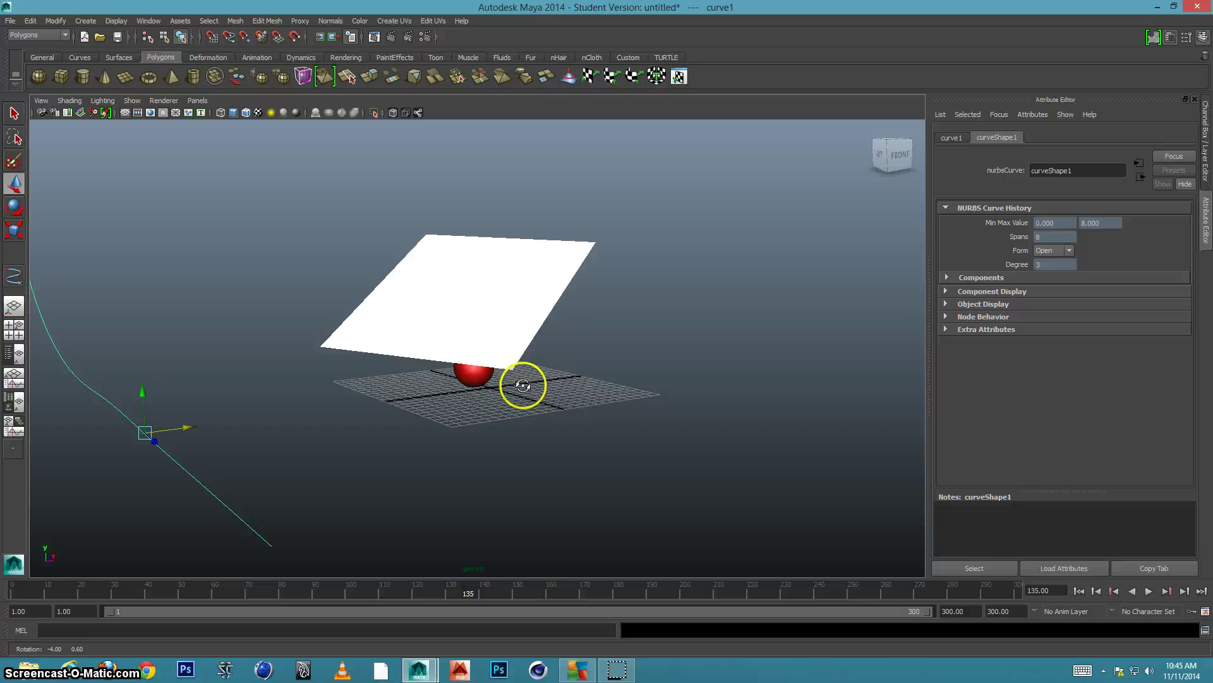
{"action": "left_click_drag", "start_coordinate": [489, 383], "coordinate": [518, 395], "text": "alt"}
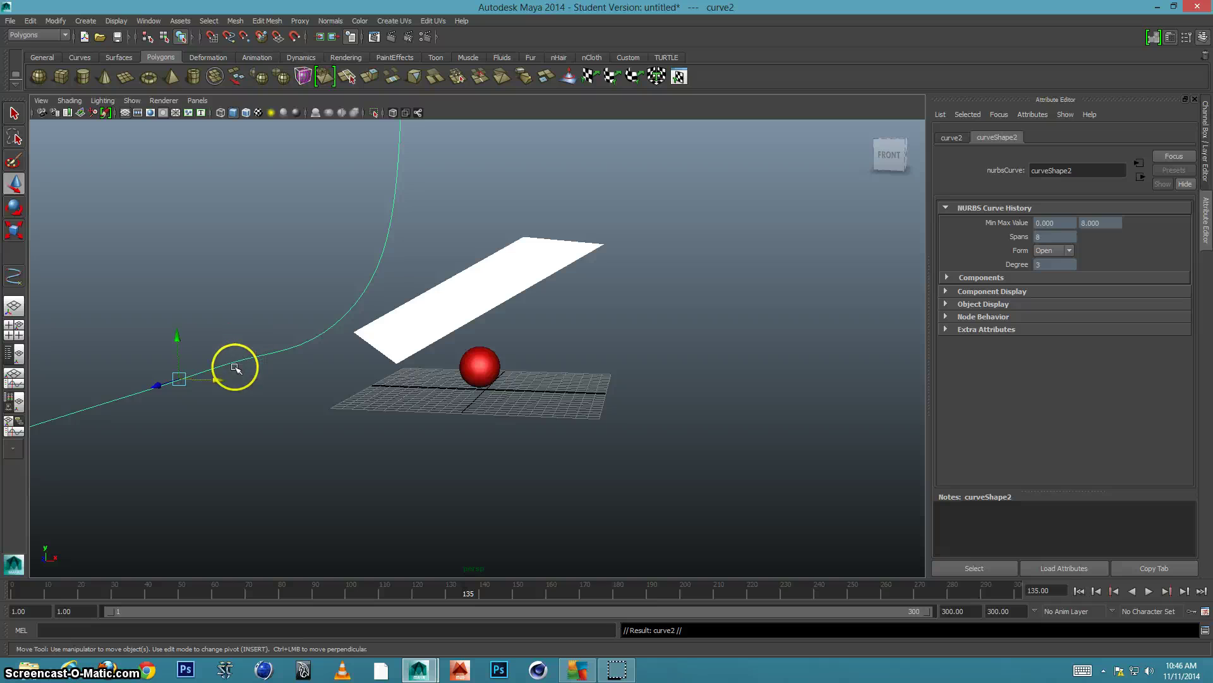
Duplicate the curve, place the copy right of the sphere, and select both curves
{"action": "key", "text": "ctrl+d"}
{"action": "left_click_drag", "start_coordinate": [214, 379], "coordinate": [900, 396]}
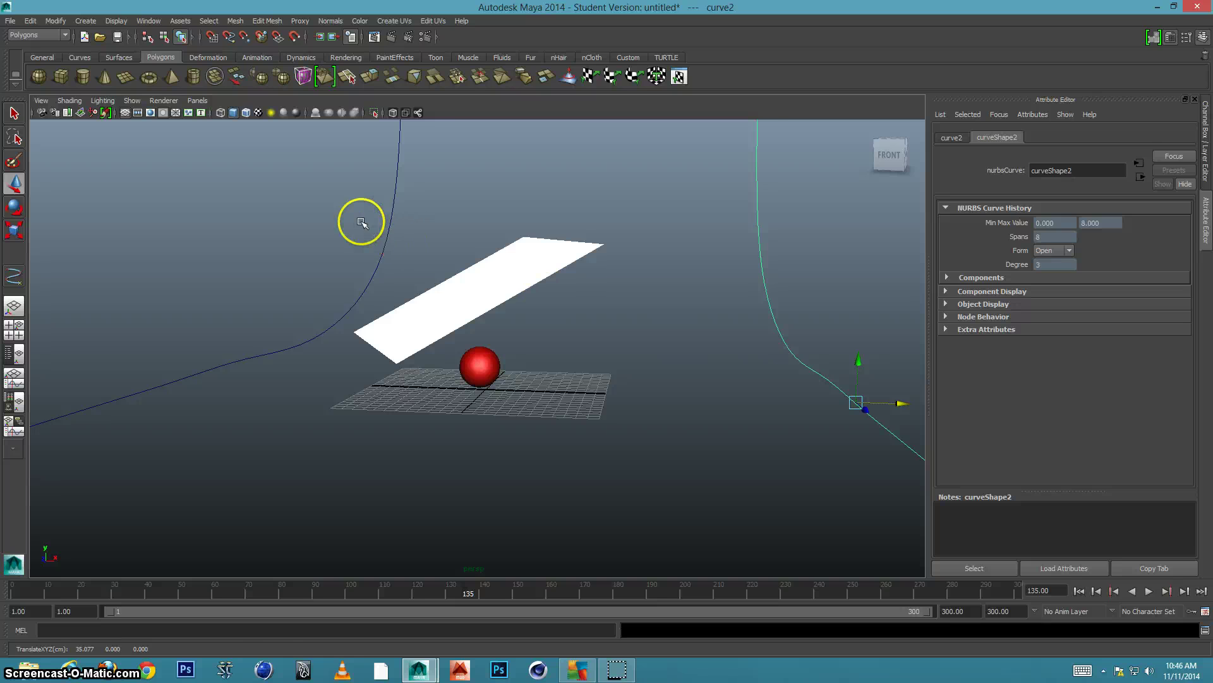
{"action": "left_click", "coordinate": [396, 244]}
{"action": "left_click_drag", "start_coordinate": [744, 183], "coordinate": [782, 205]}
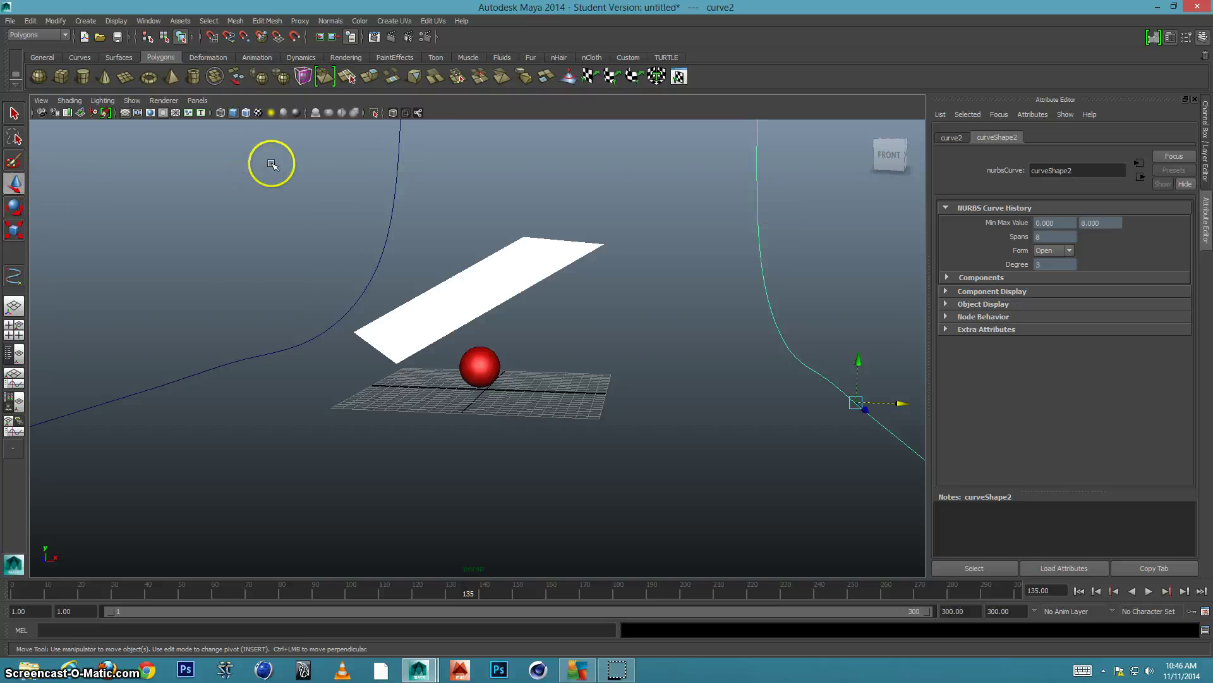
{"action": "left_click", "coordinate": [407, 173], "text": "shift"}
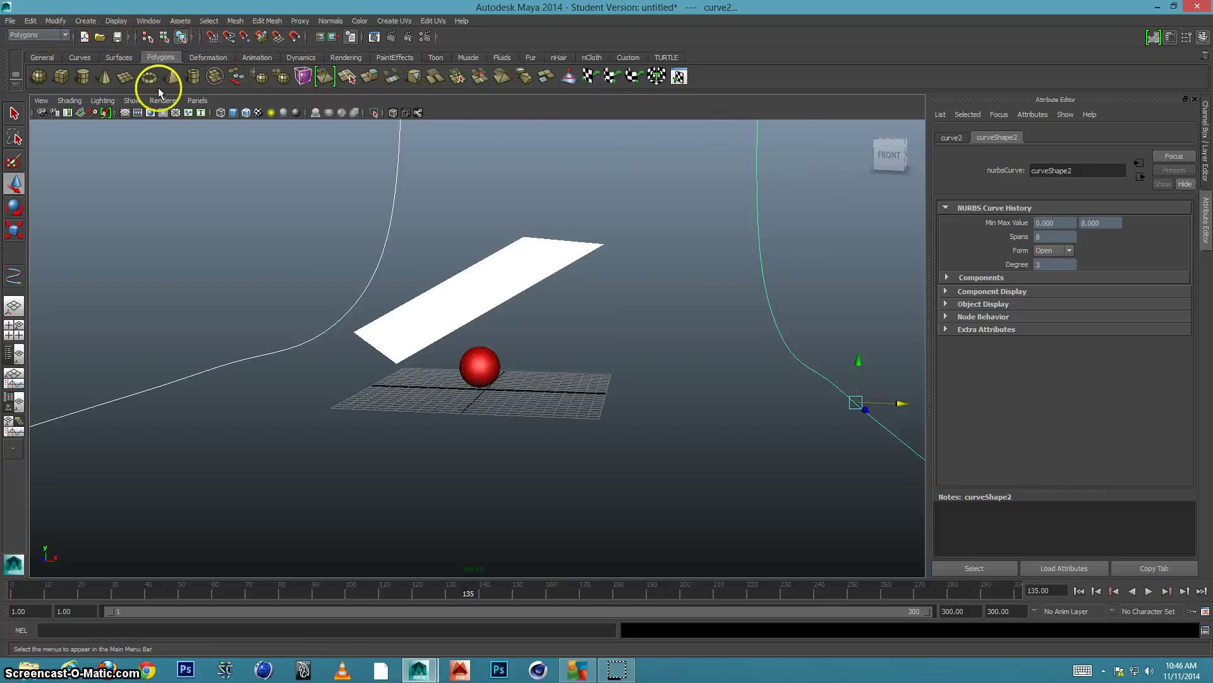
Switch to the Surfaces menu set and loft a surface between the two profile curves
{"action": "left_click", "coordinate": [56, 36]}
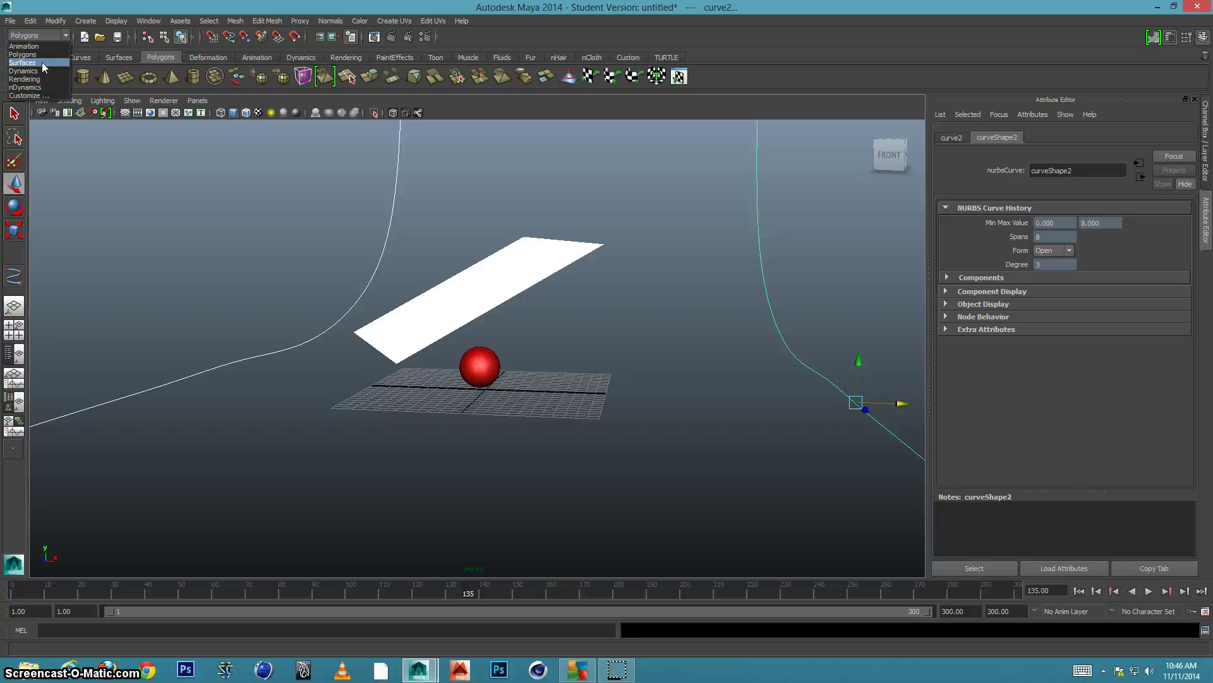
{"action": "left_click", "coordinate": [41, 62]}
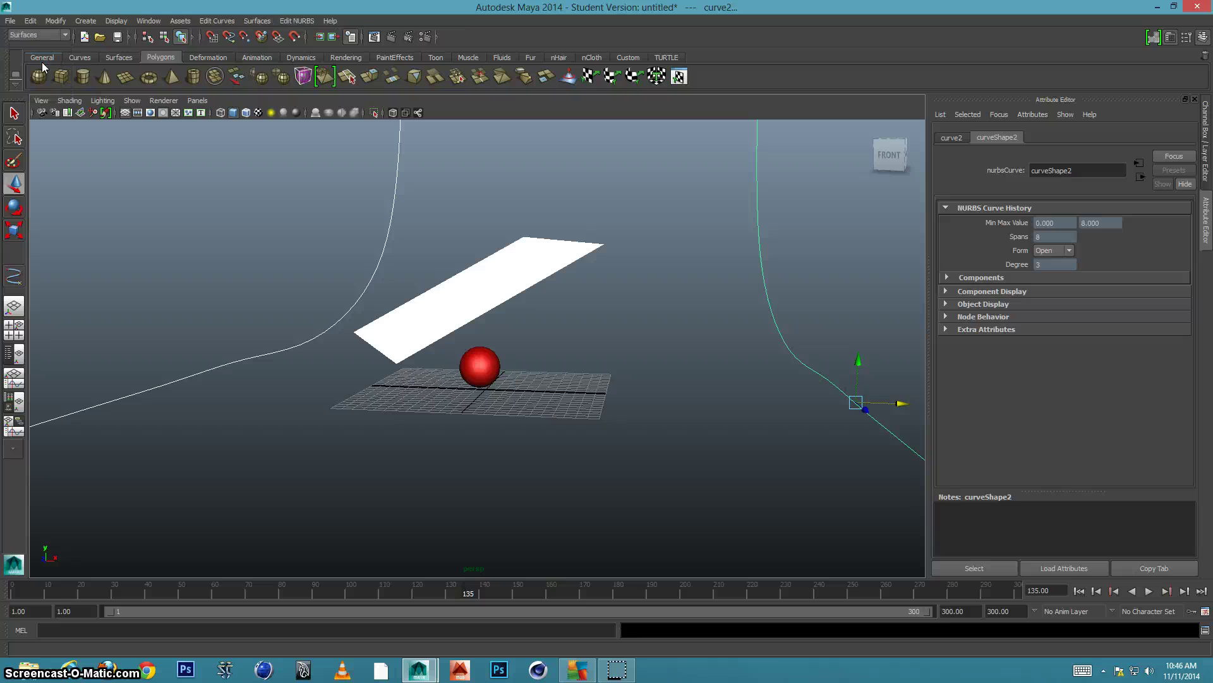
{"action": "left_click", "coordinate": [258, 21]}
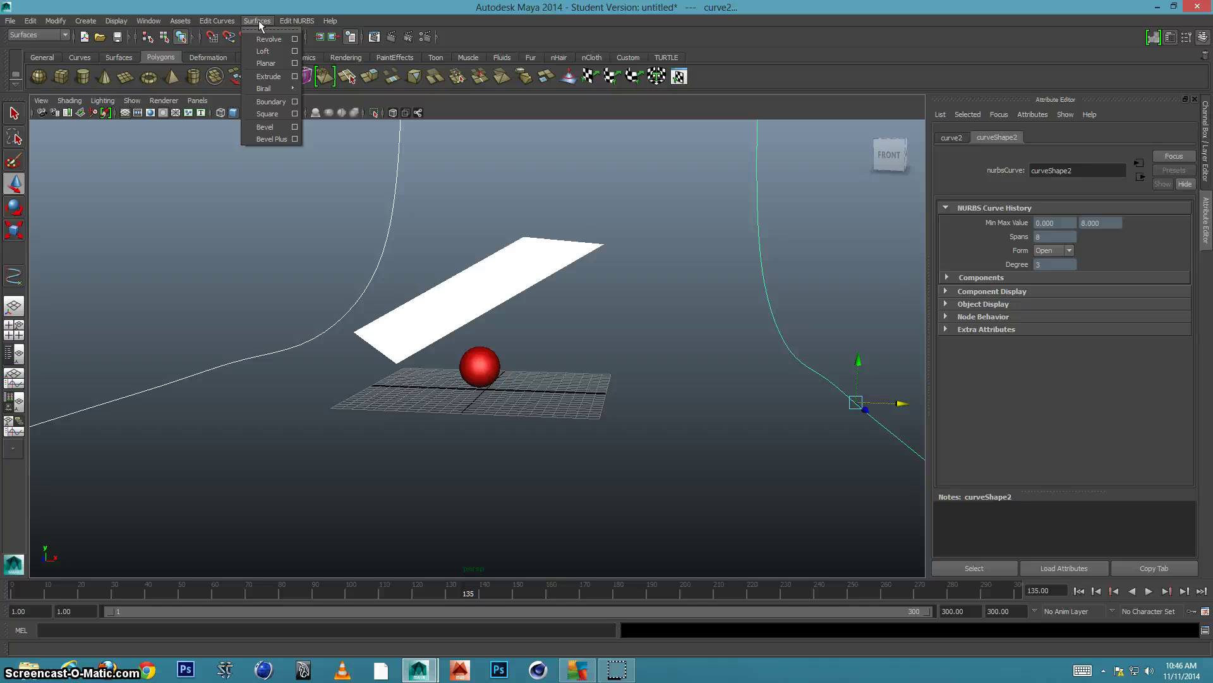
{"action": "left_click", "coordinate": [262, 53]}
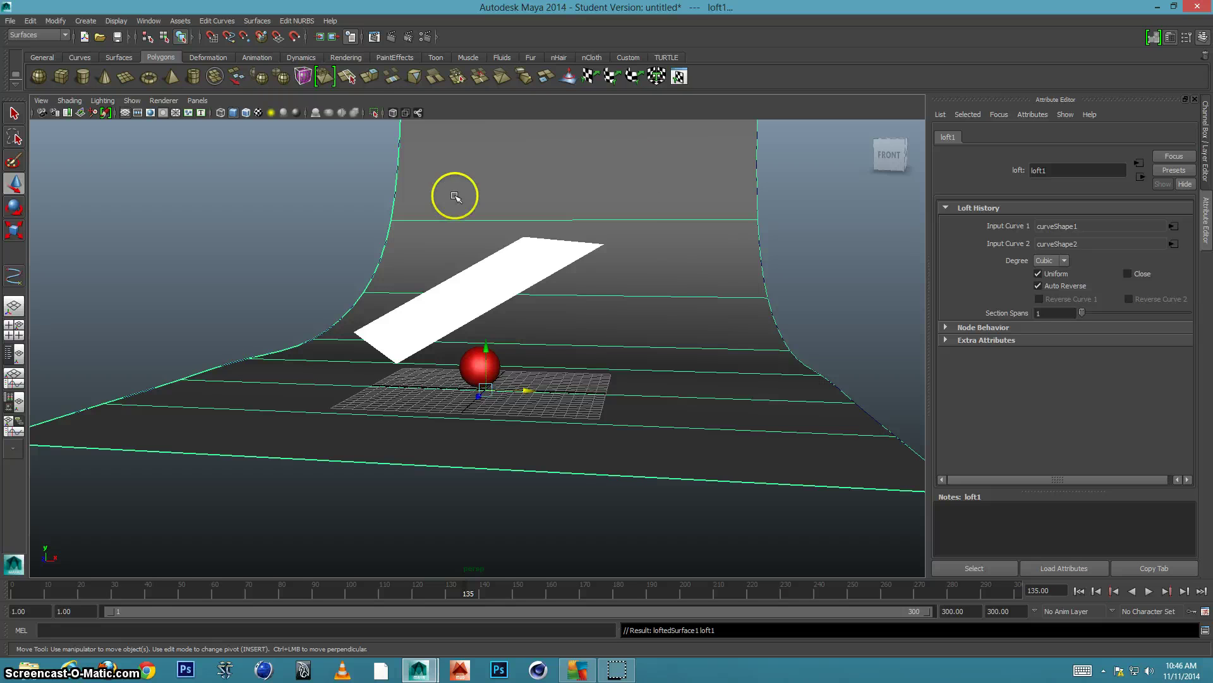
Assign a new Lambert material, lambert4, to the lofted backdrop and set its colour to white
{"action": "right_click_drag", "start_coordinate": [649, 211], "coordinate": [664, 404]}
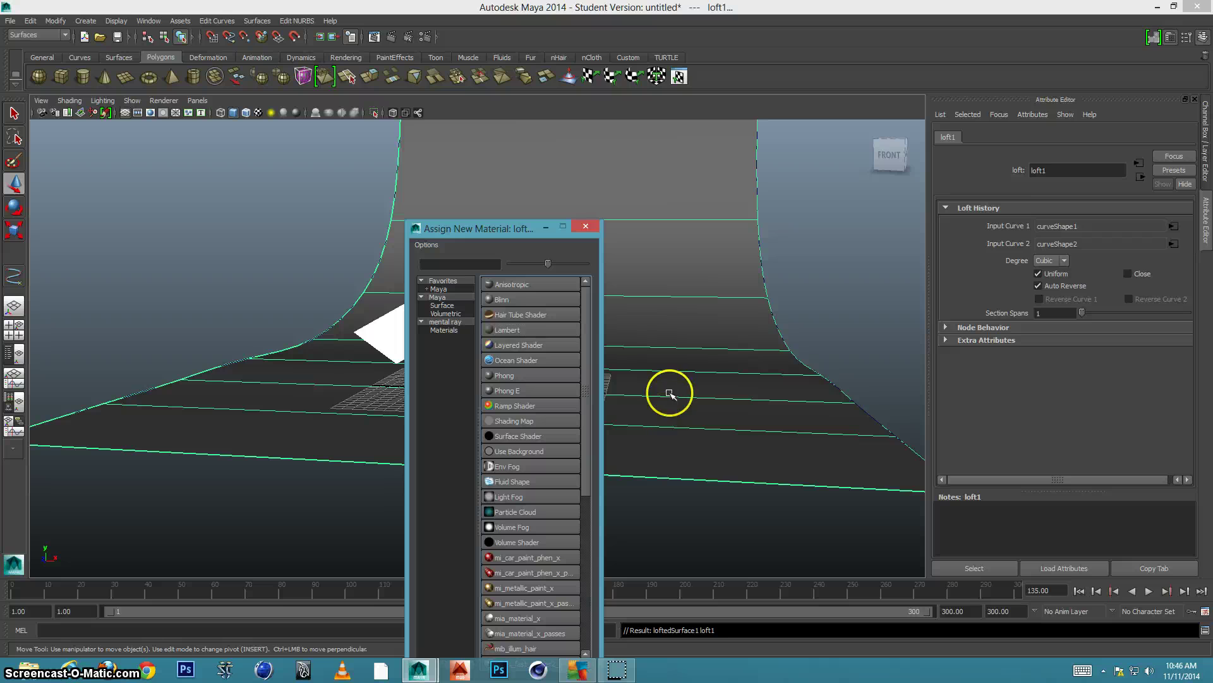
{"action": "left_click", "coordinate": [512, 330]}
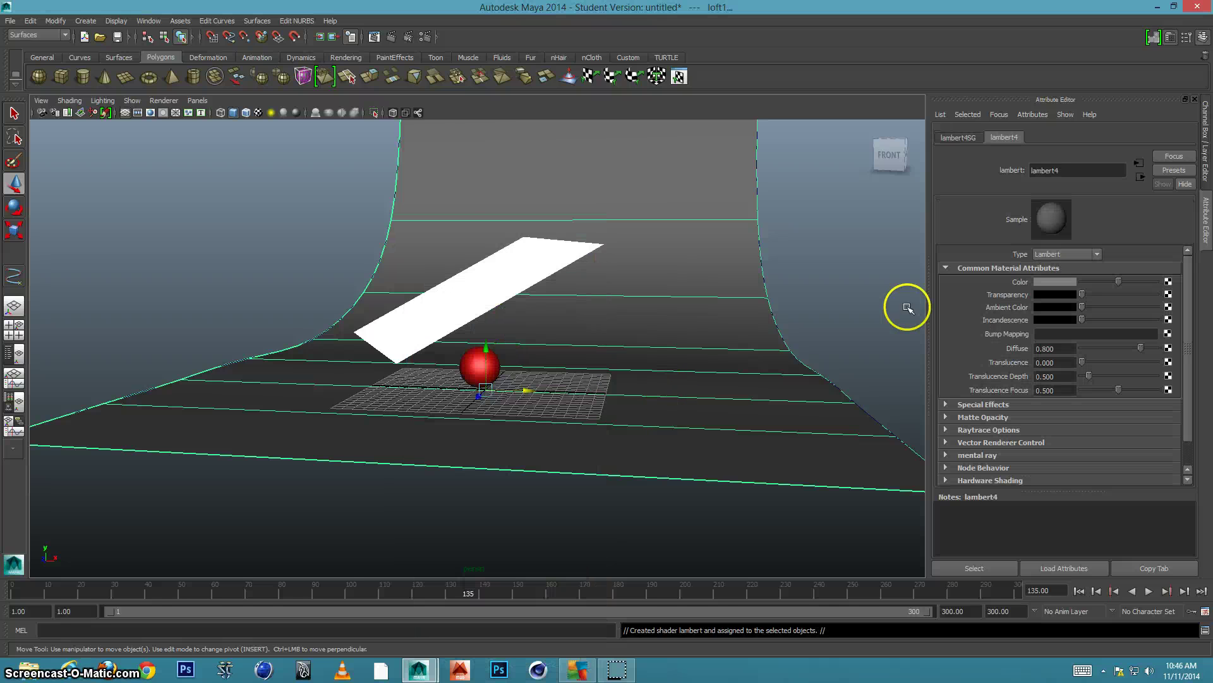
{"action": "left_click", "coordinate": [1039, 282]}
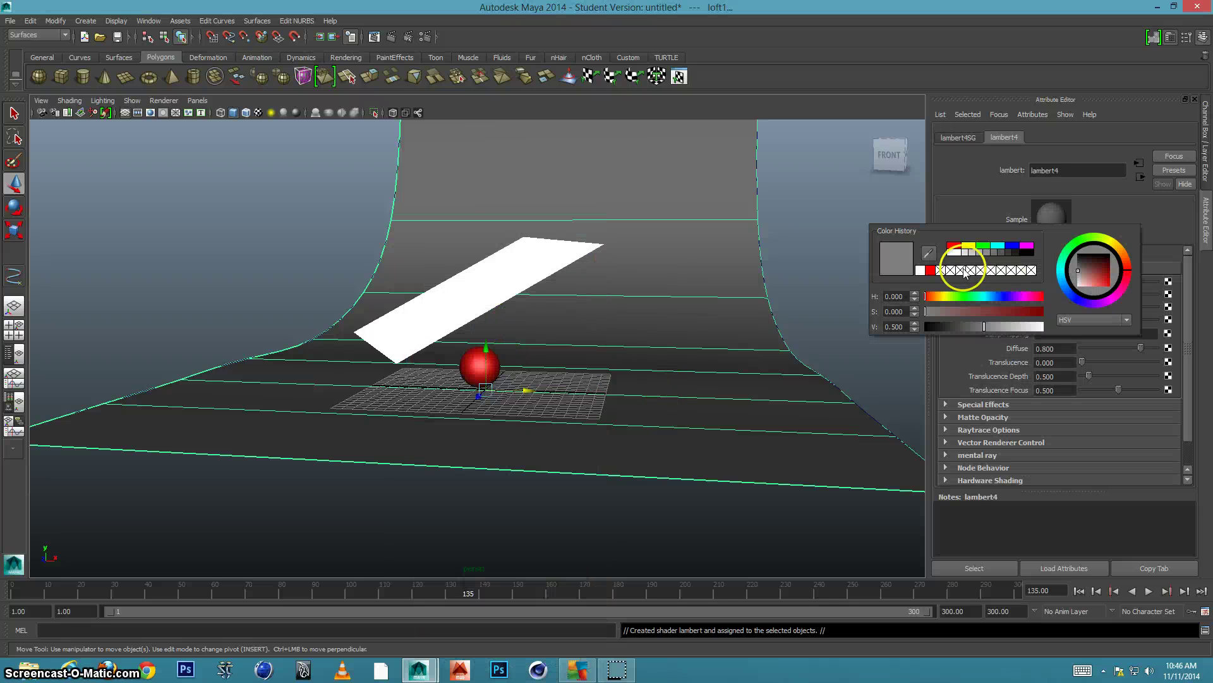
{"action": "left_click", "coordinate": [920, 265]}
{"action": "scroll", "coordinate": [532, 389], "scroll_direction": "up", "scroll_amount": 5}
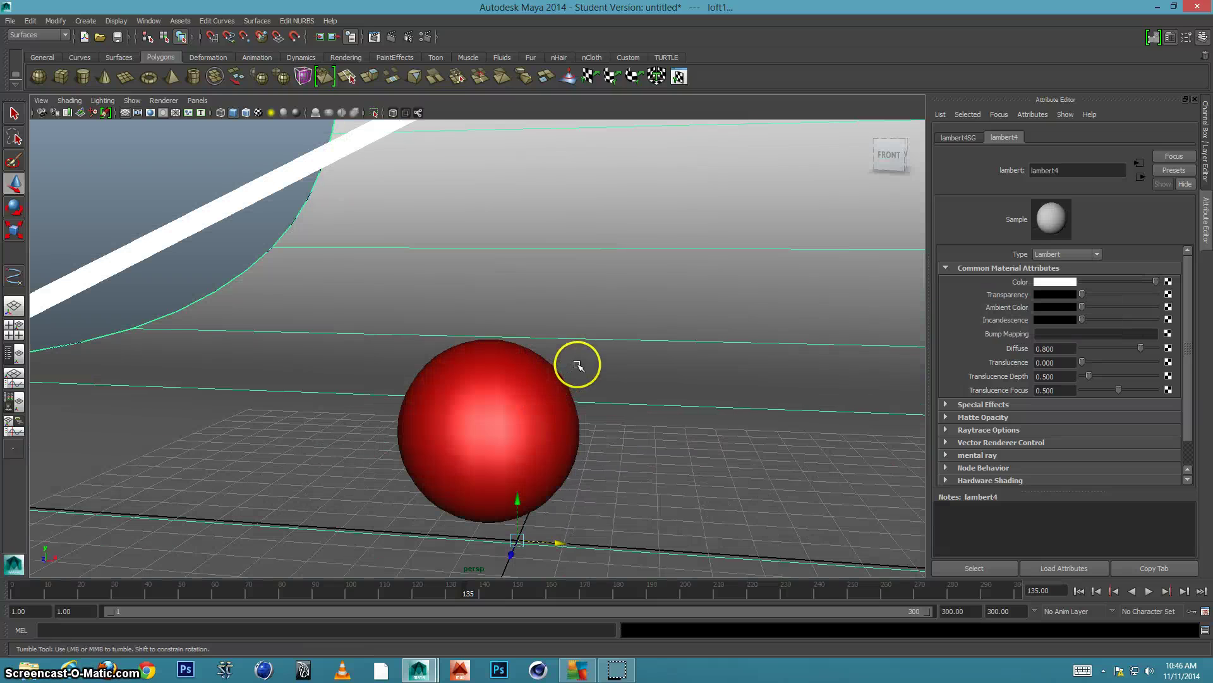
{"action": "scroll", "coordinate": [577, 362], "scroll_direction": "down", "scroll_amount": 3}
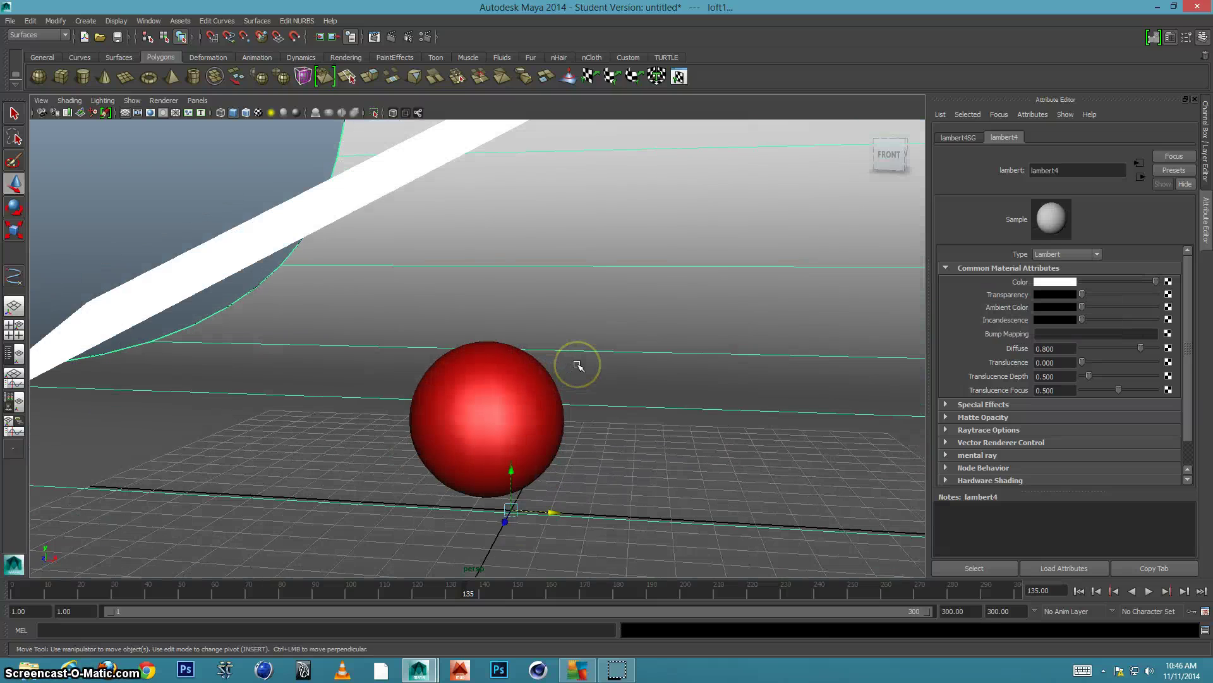
Render a 960 x 540 mental ray frame of the red sphere on the white backdrop
{"action": "left_click", "coordinate": [391, 37]}
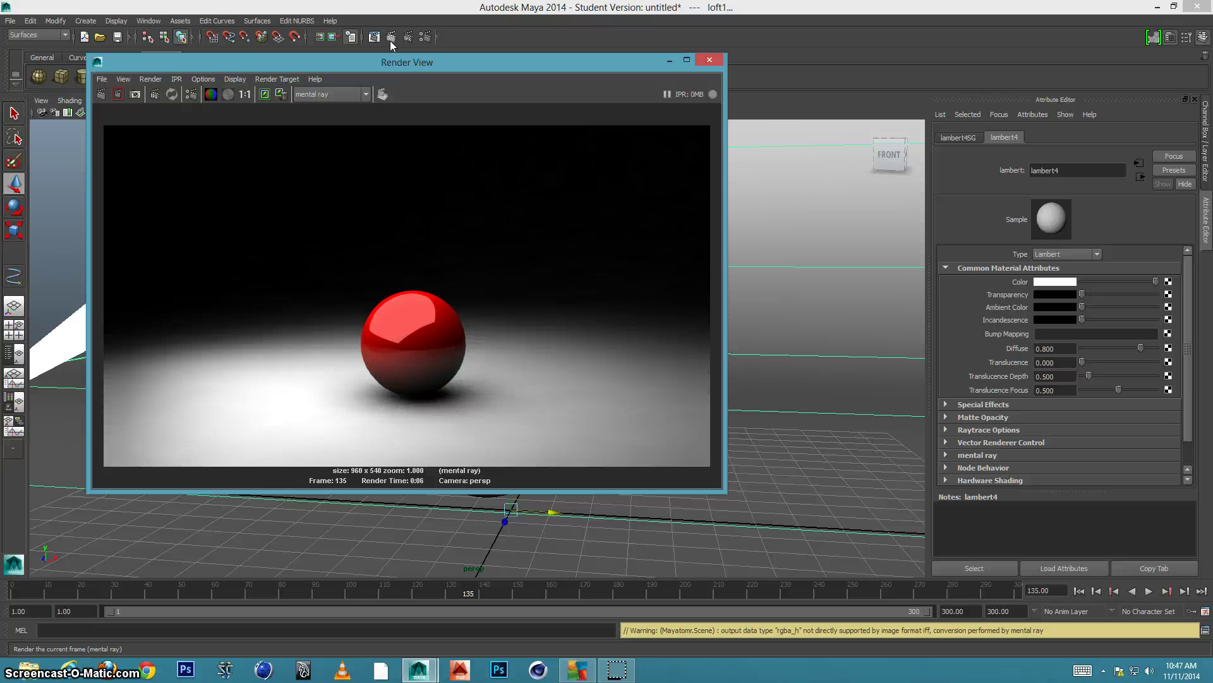
{"action": "left_click", "coordinate": [410, 63]}
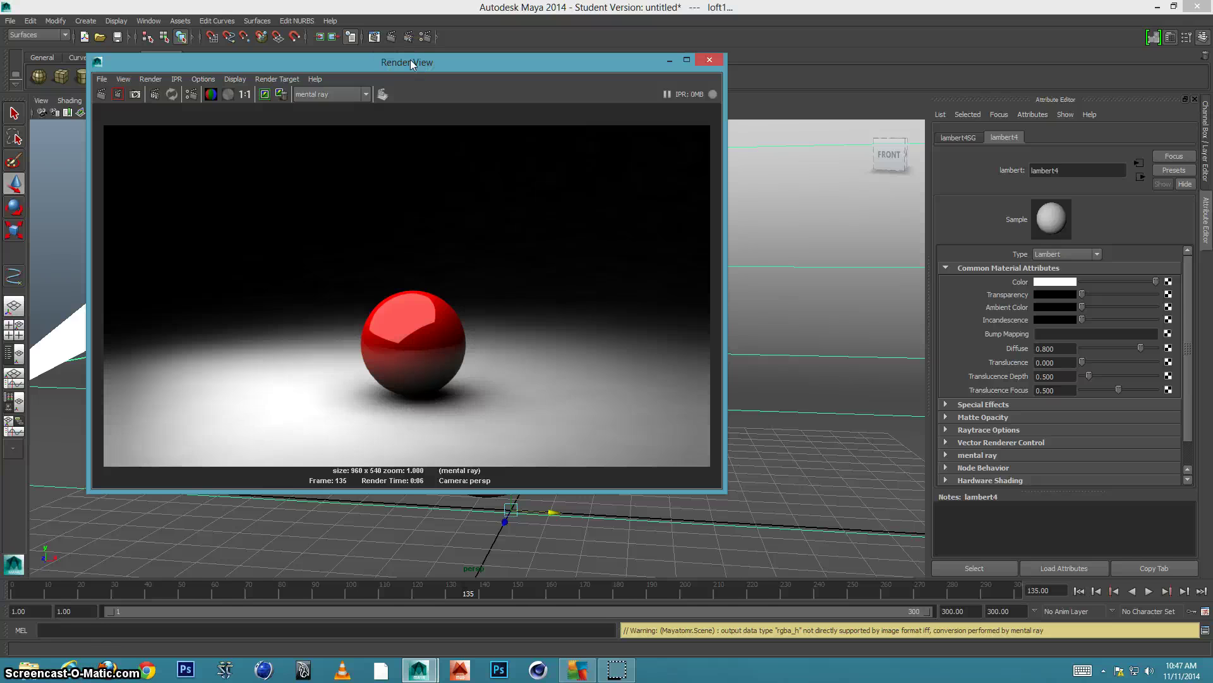